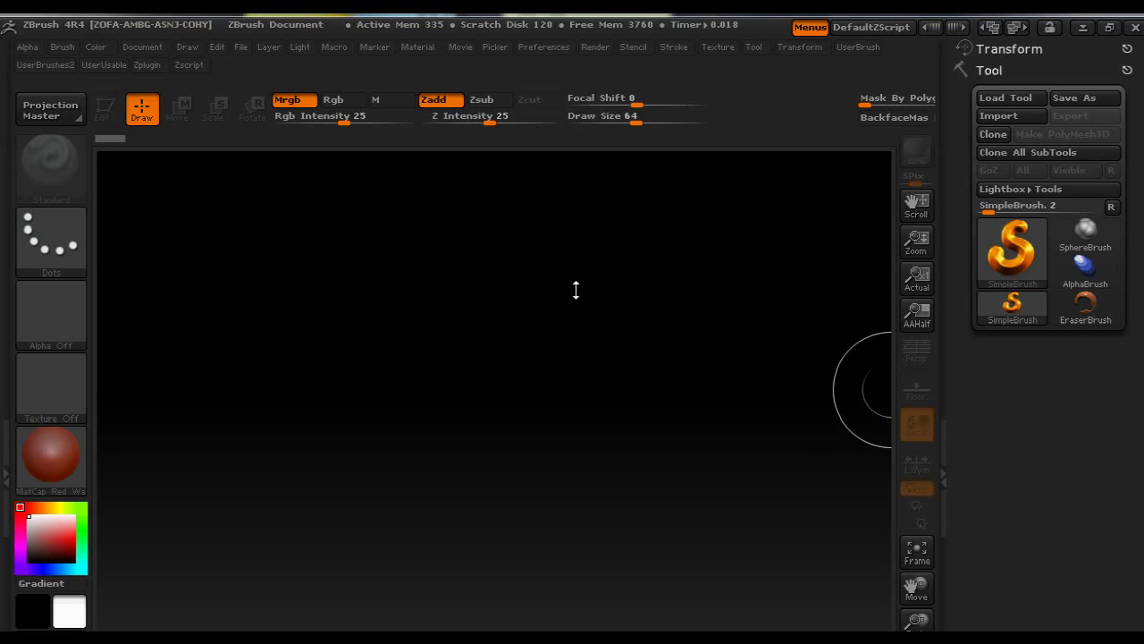
- Draw a Plane3D mesh on the canvas, enter Edit mode and convert it to a PolyMesh3D
click(1011, 250)
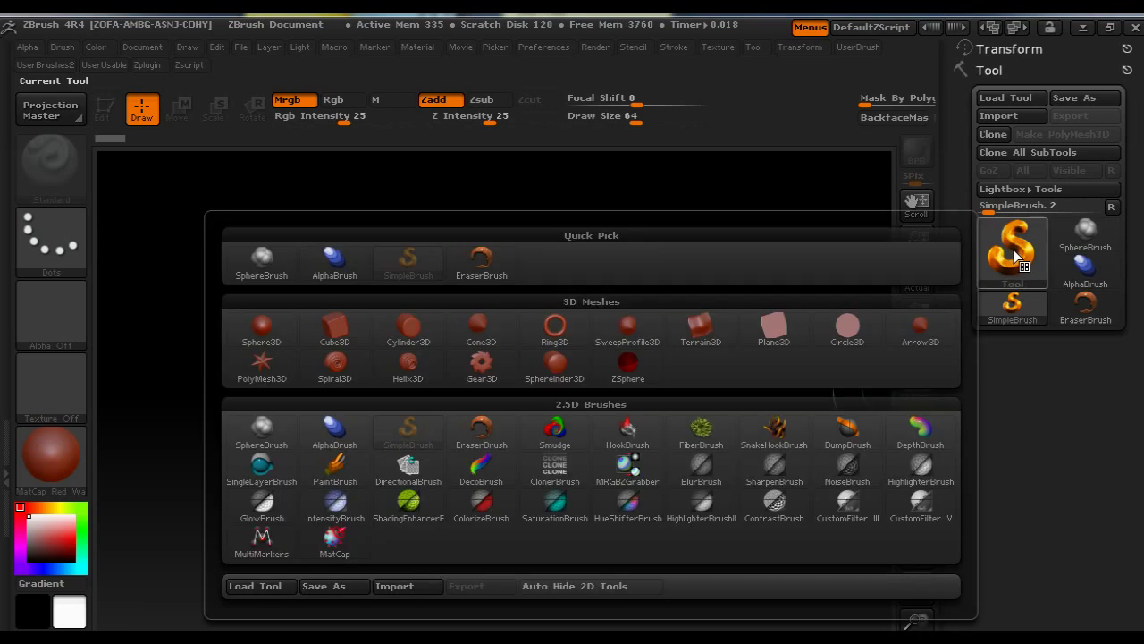
click(773, 328)
mouse_move(432, 382)
mouse_down()
mouse_move(447, 536)
mouse_move(424, 572)
mouse_move(432, 590)
mouse_up()
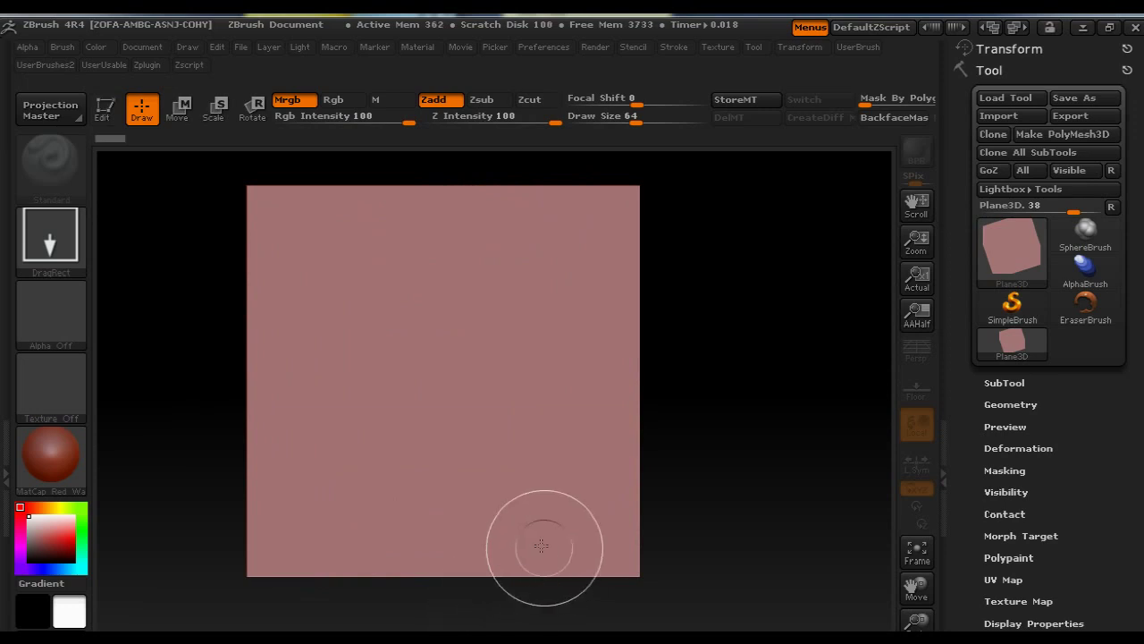
key(t)
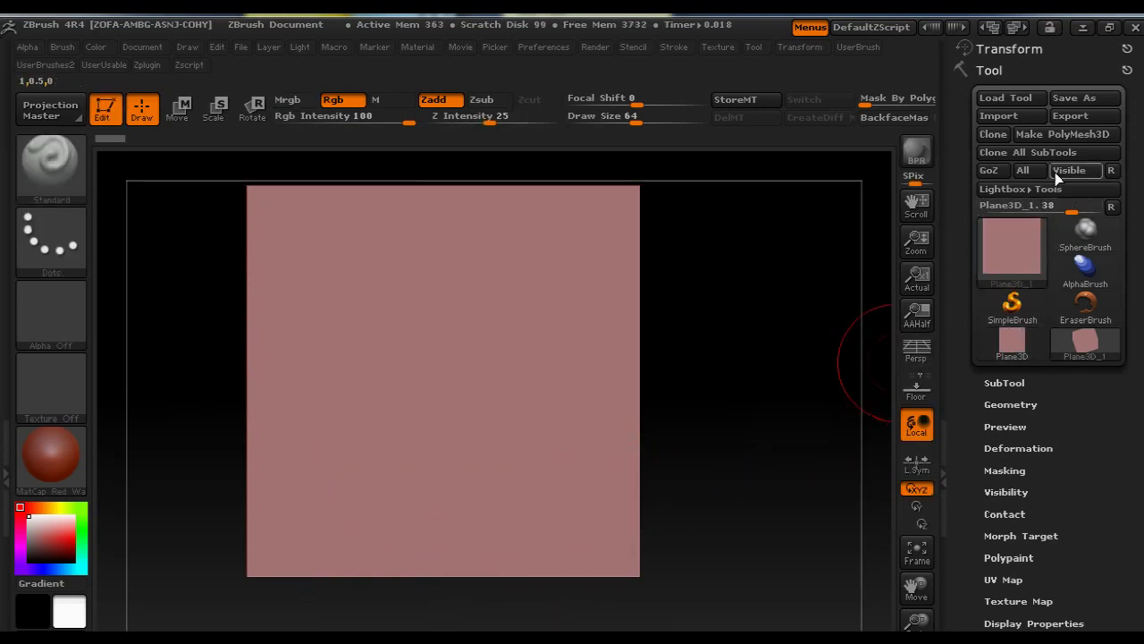
click(1092, 136)
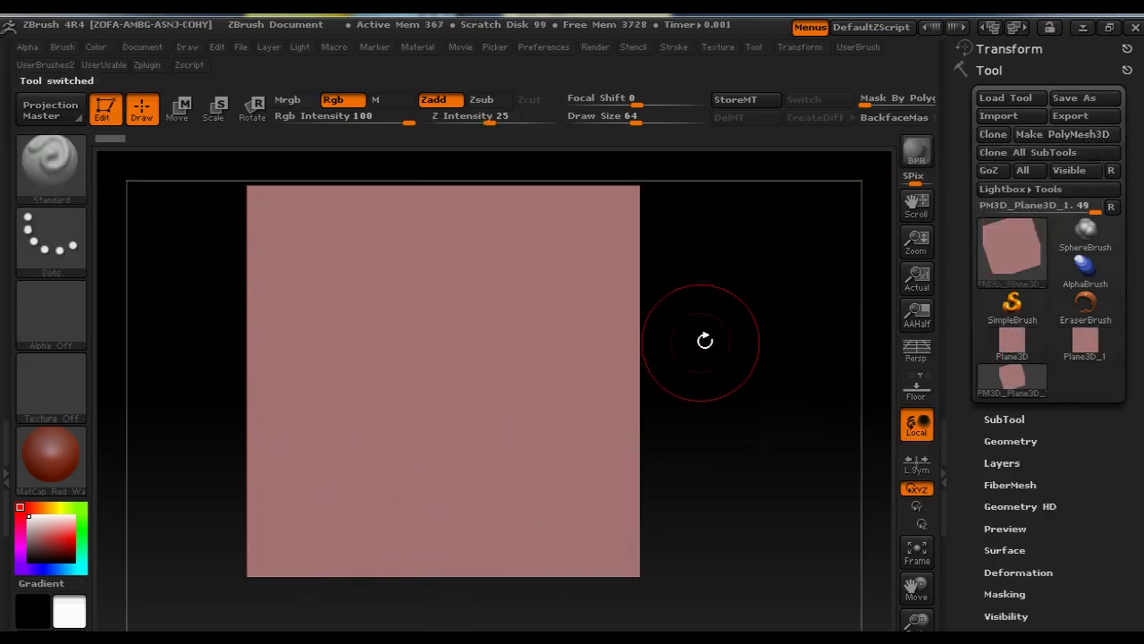
alt+drag(709, 358, 764, 345)
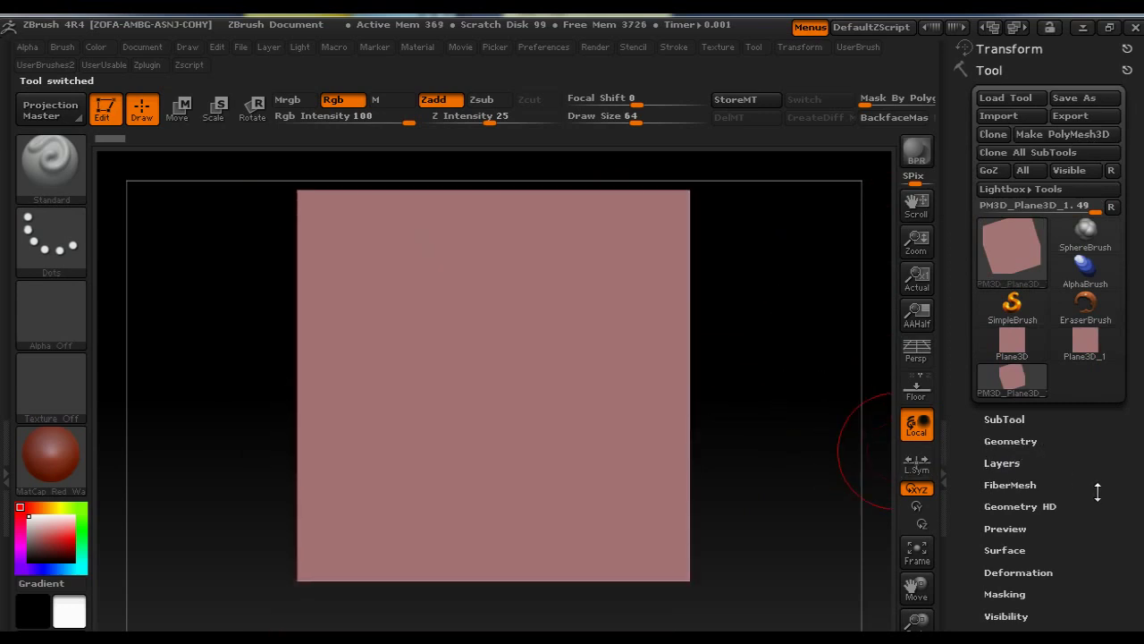
- Open the NoiseMaker for the plane's surface noise and activate NoisePlug
scroll(1101, 431, down, 3)
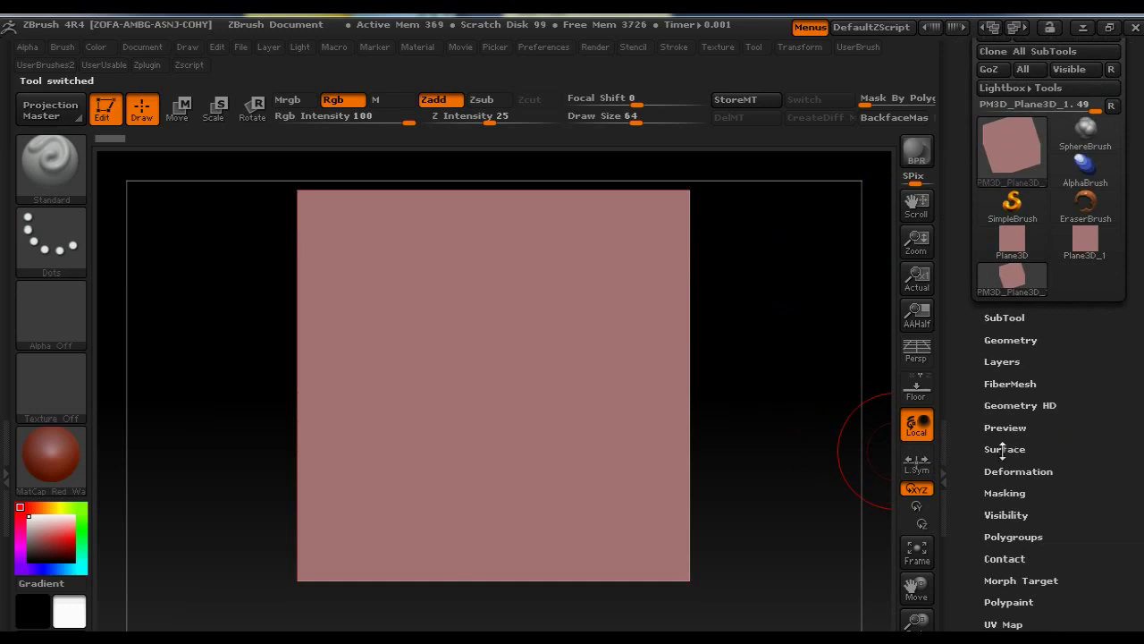
click(1005, 449)
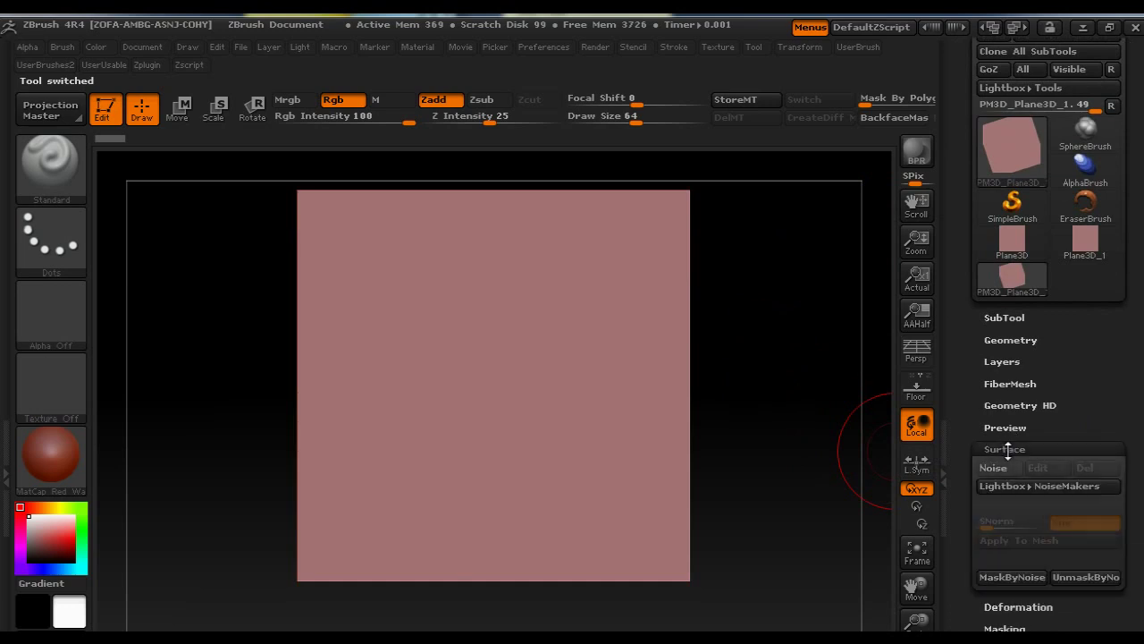
click(1000, 470)
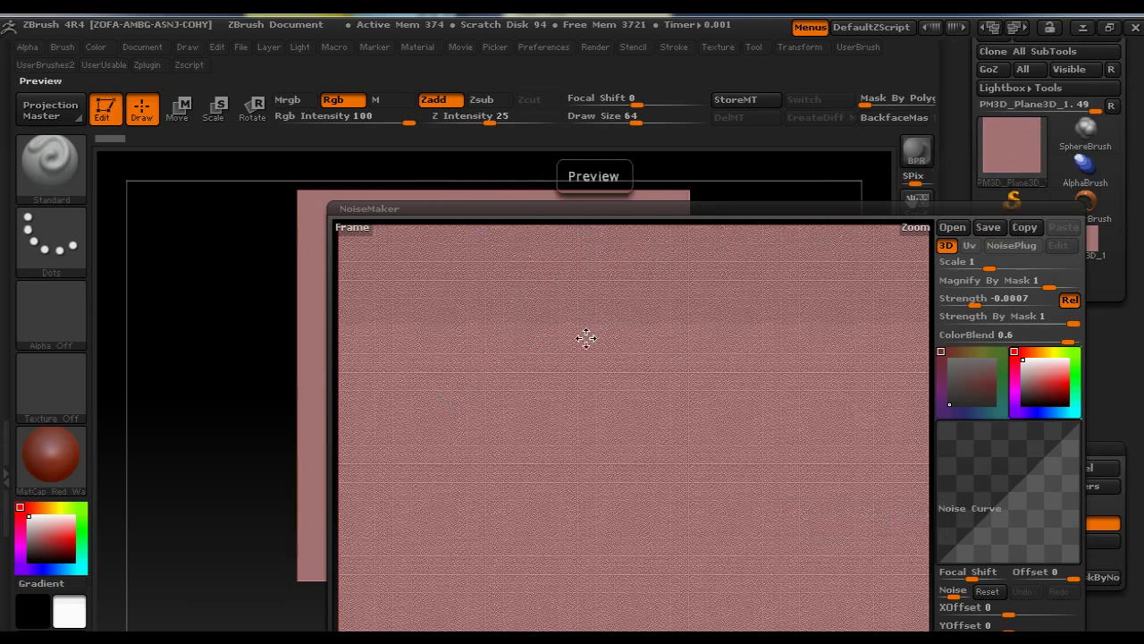
click(1018, 245)
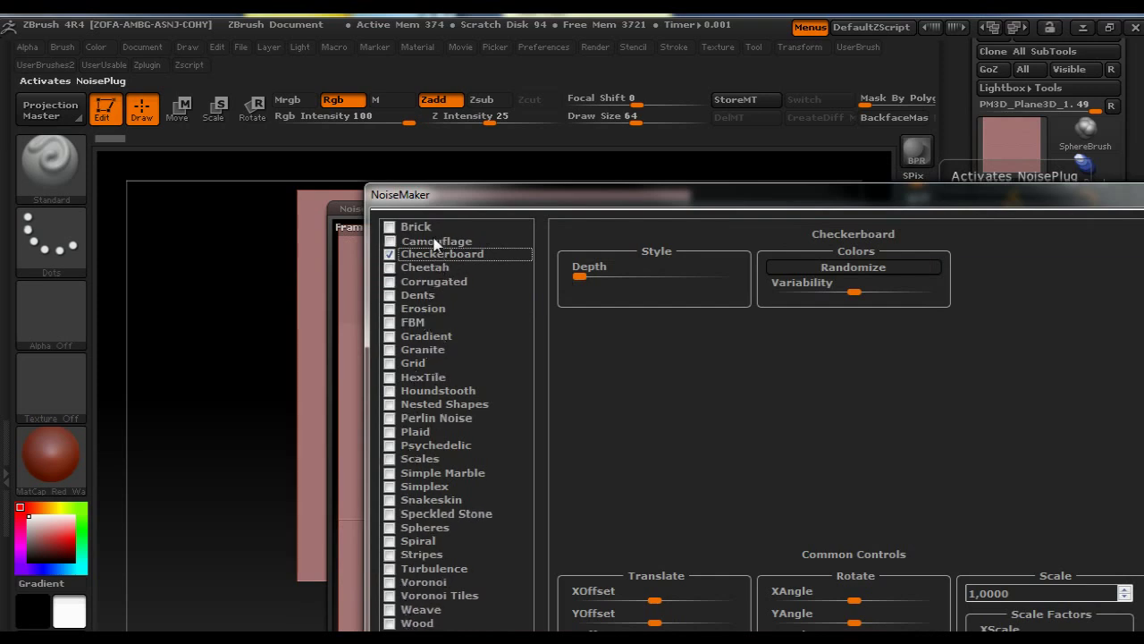
- Preview the NoisePlug patterns on the plane, from Brick through Grid
drag(612, 200, 508, 338)
click(294, 370)
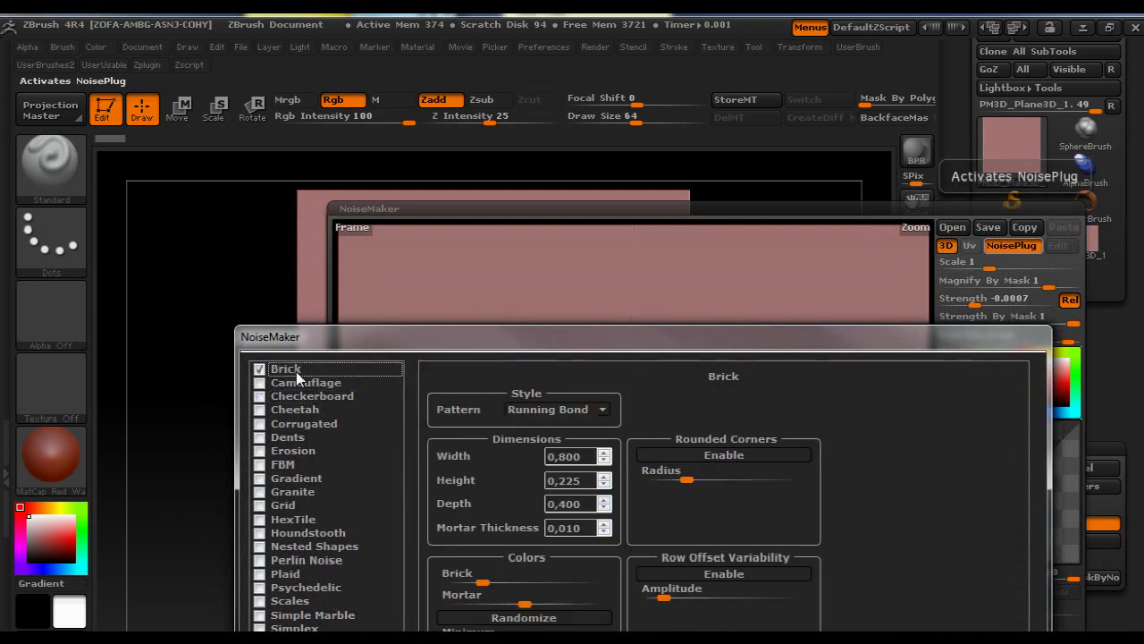
click(299, 383)
click(295, 397)
click(295, 409)
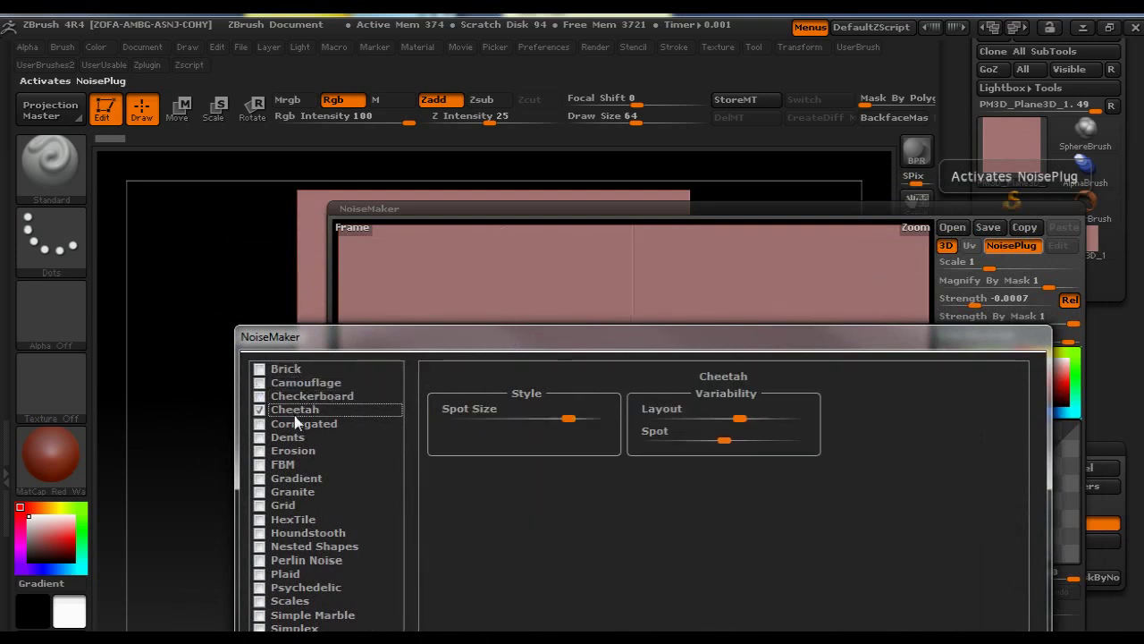
drag(427, 347, 871, 346)
click(736, 423)
click(725, 448)
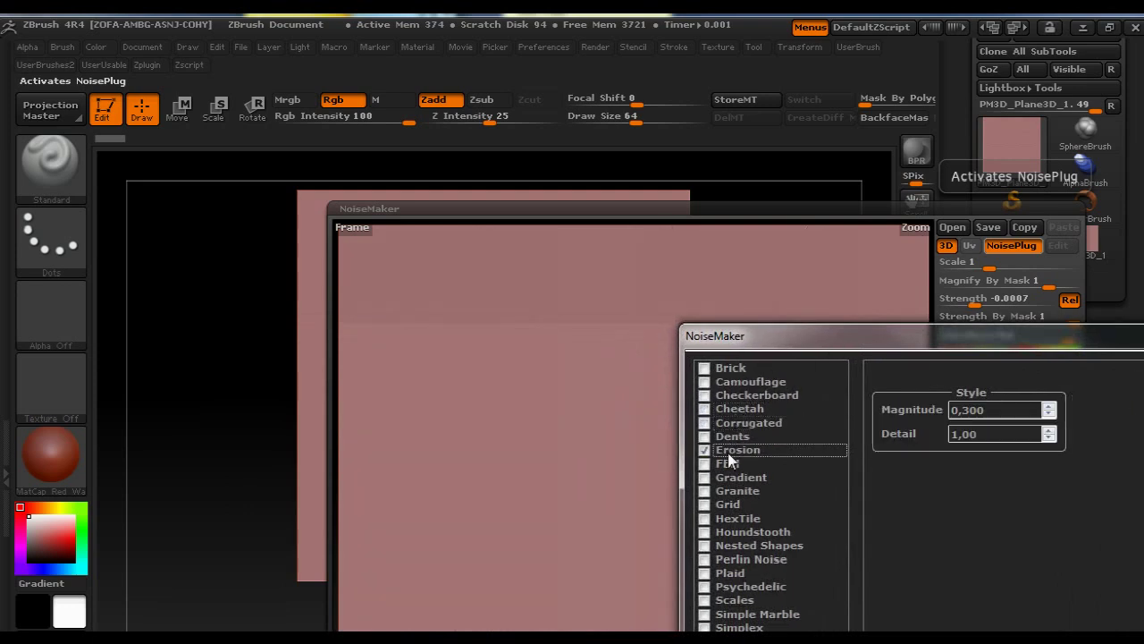
click(725, 463)
click(728, 478)
click(727, 490)
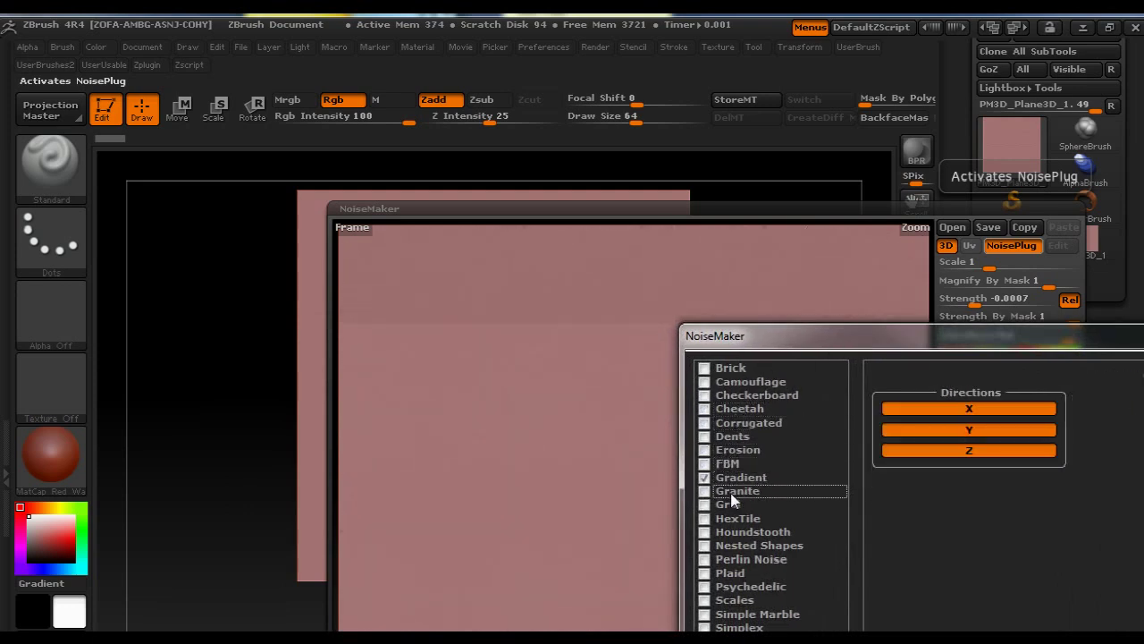
click(728, 504)
- Choose the HexTile noise pattern, set its Tile Radius to 0,07 and accept the pattern settings
click(732, 521)
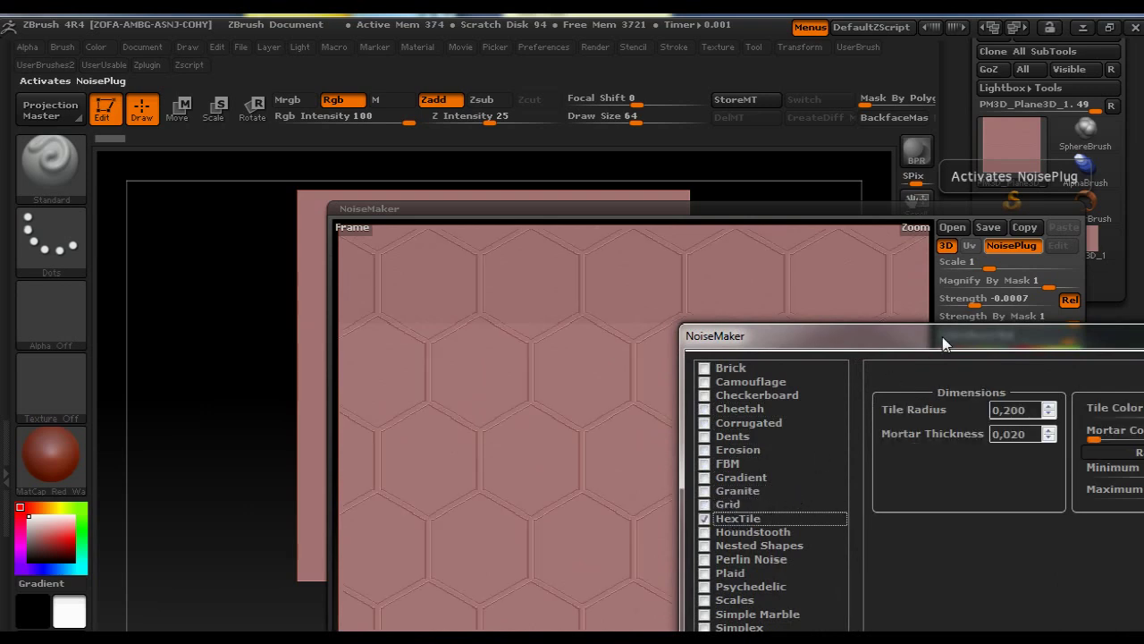
drag(943, 344, 904, 259)
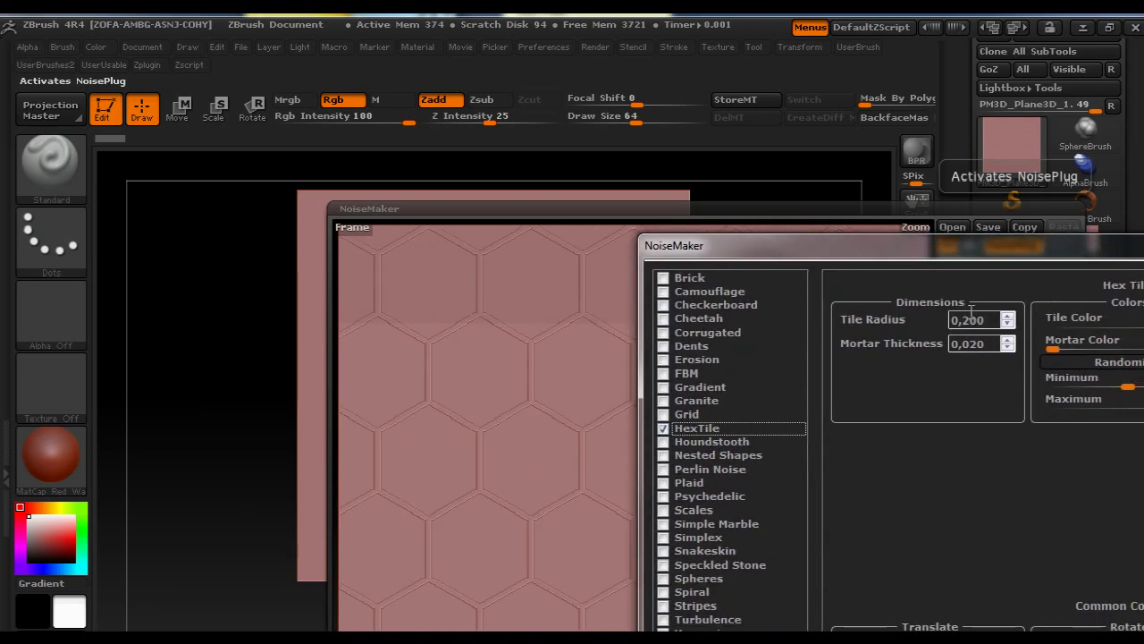
drag(1050, 268, 914, 259)
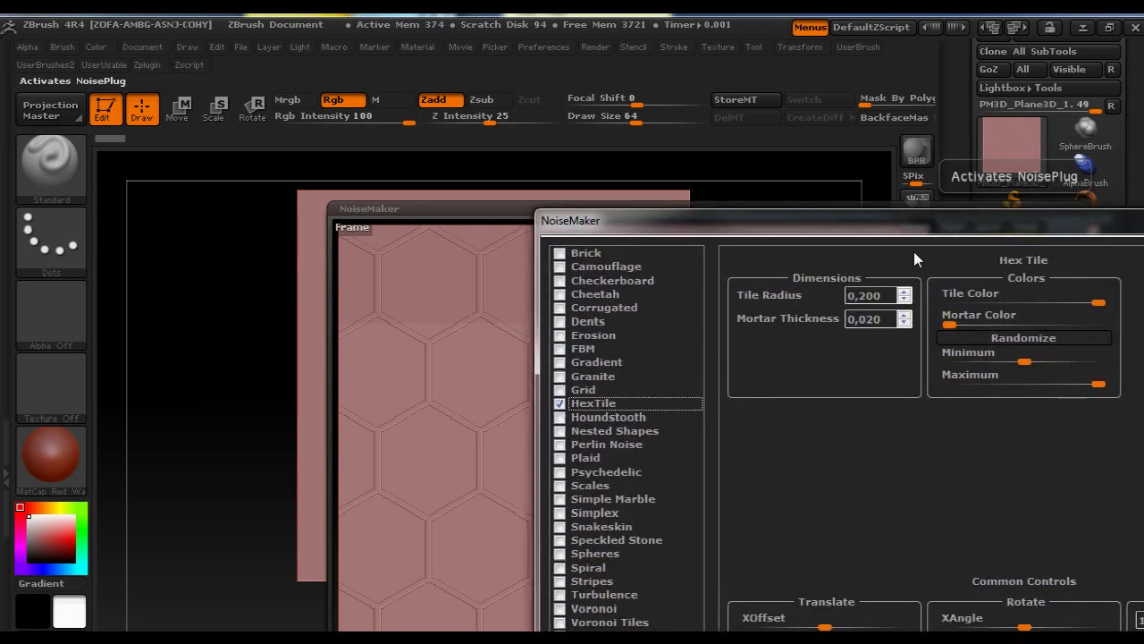
click(859, 293)
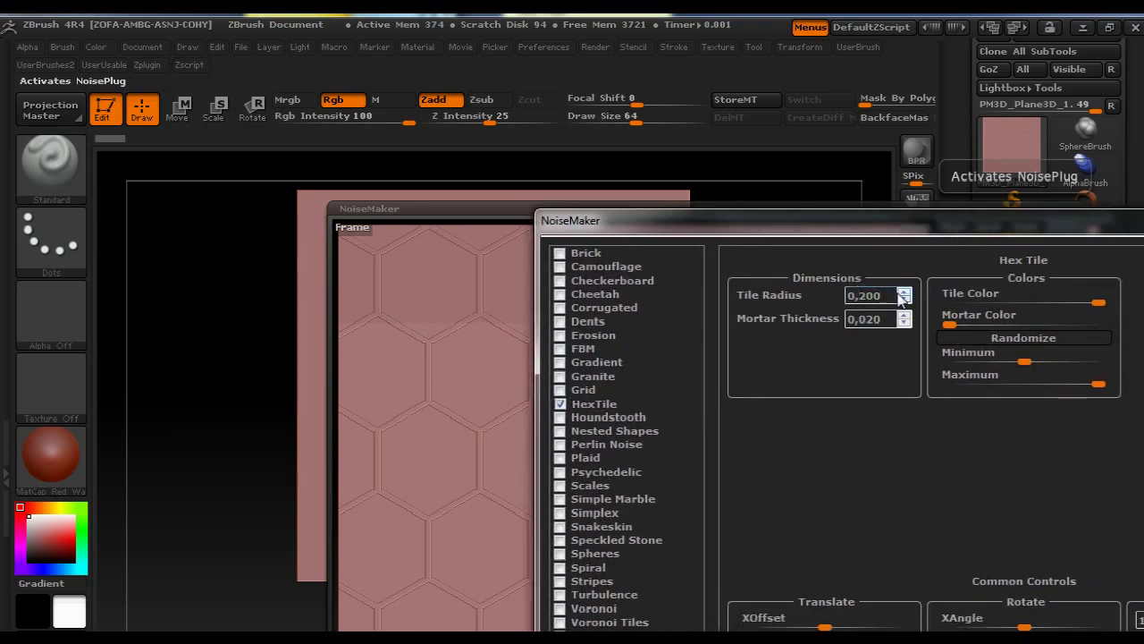
key(Delete)
key(Right)
key(Delete)
text(7)
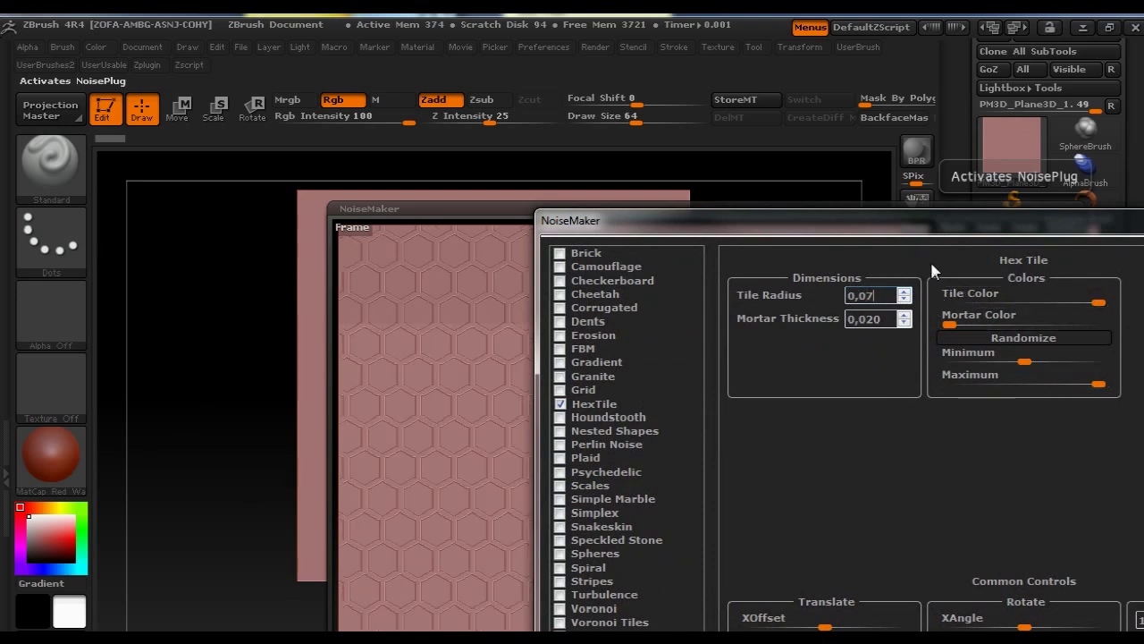
drag(851, 241, 888, 238)
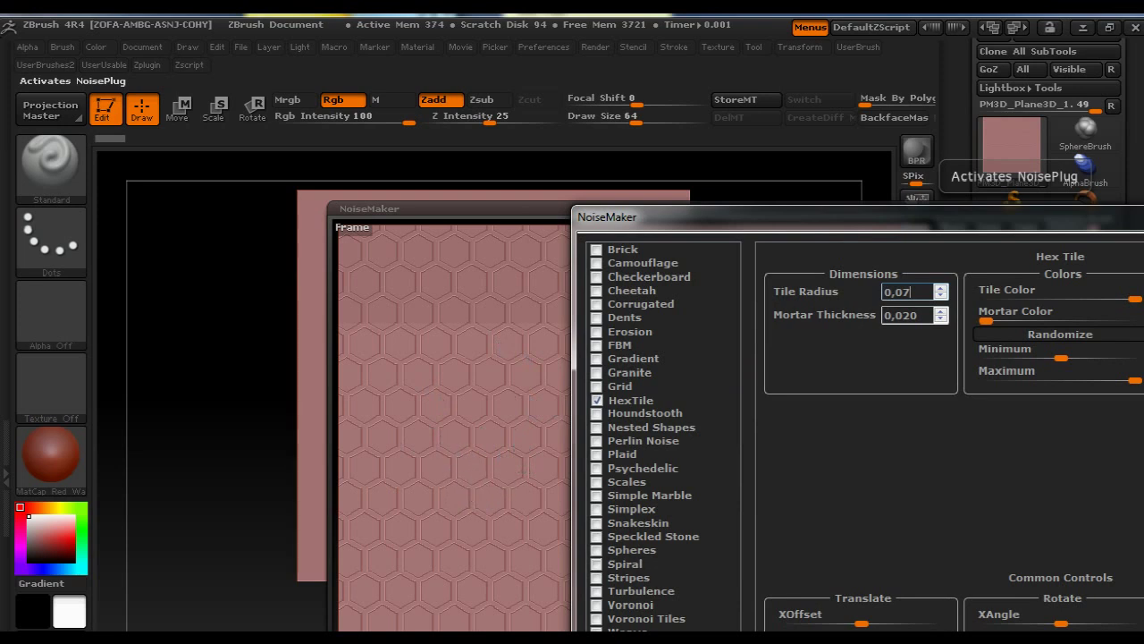
drag(1026, 226, 901, 132)
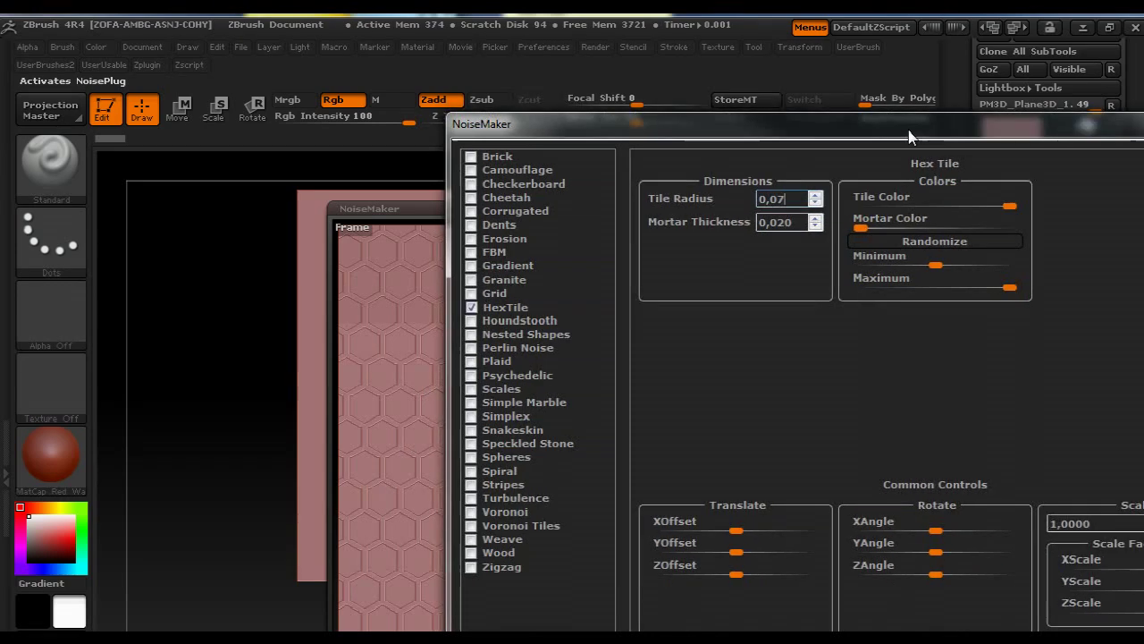
key(Return)
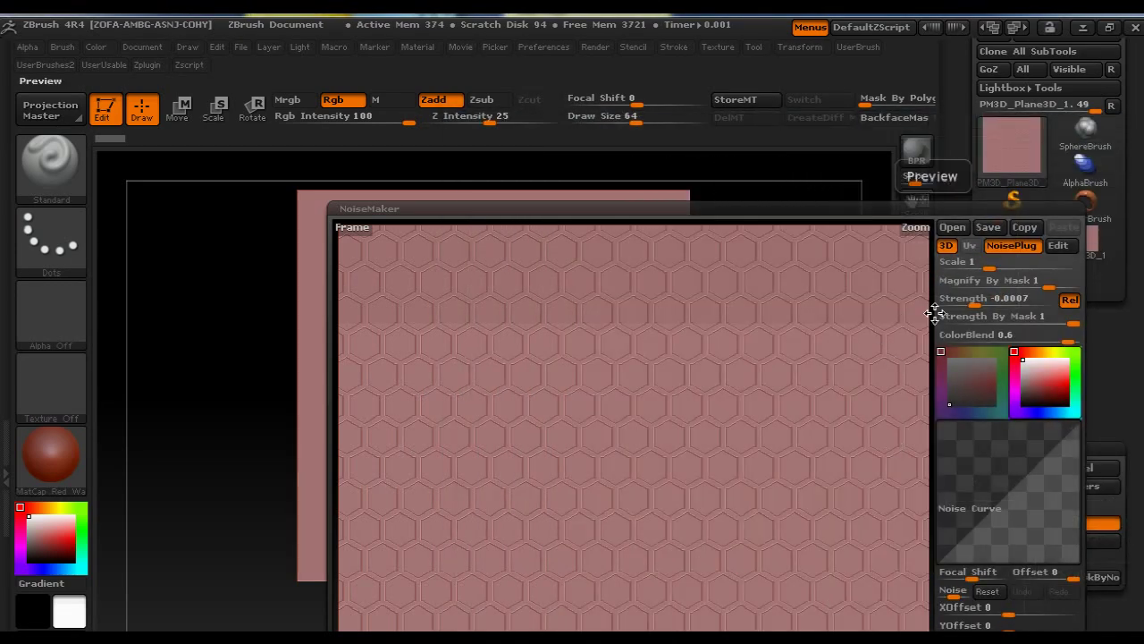
- Set the noise strength to about -0.0233 and the scale to about 1.0989, and accept the noise
drag(974, 305, 964, 305)
mouse_move(989, 267)
mouse_down()
mouse_move(978, 265)
mouse_move(991, 268)
mouse_up()
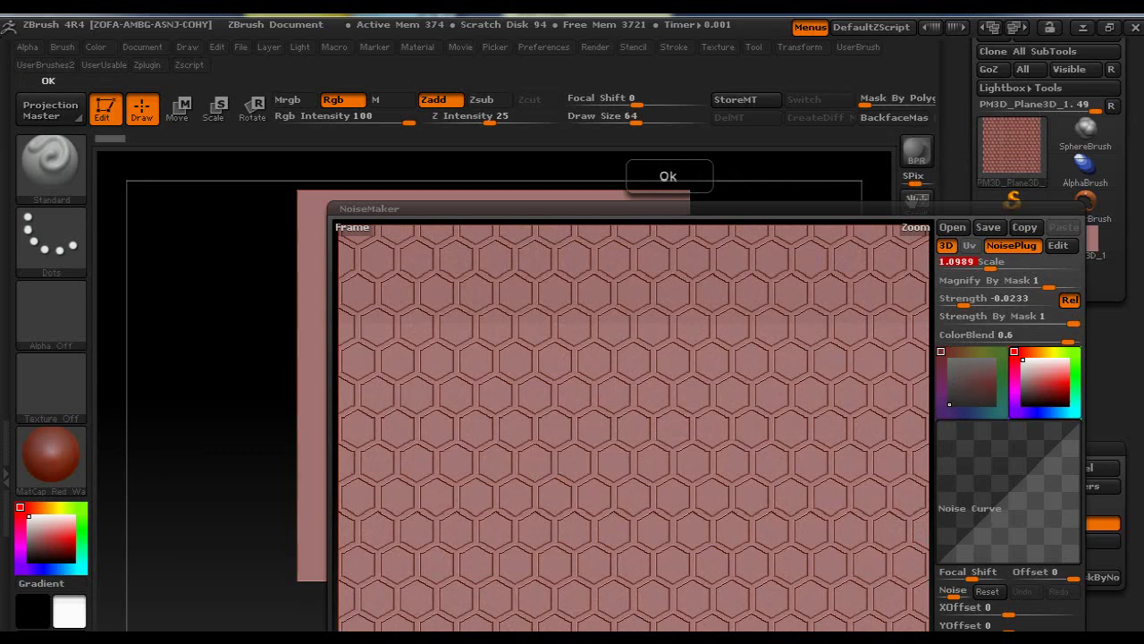
click(666, 177)
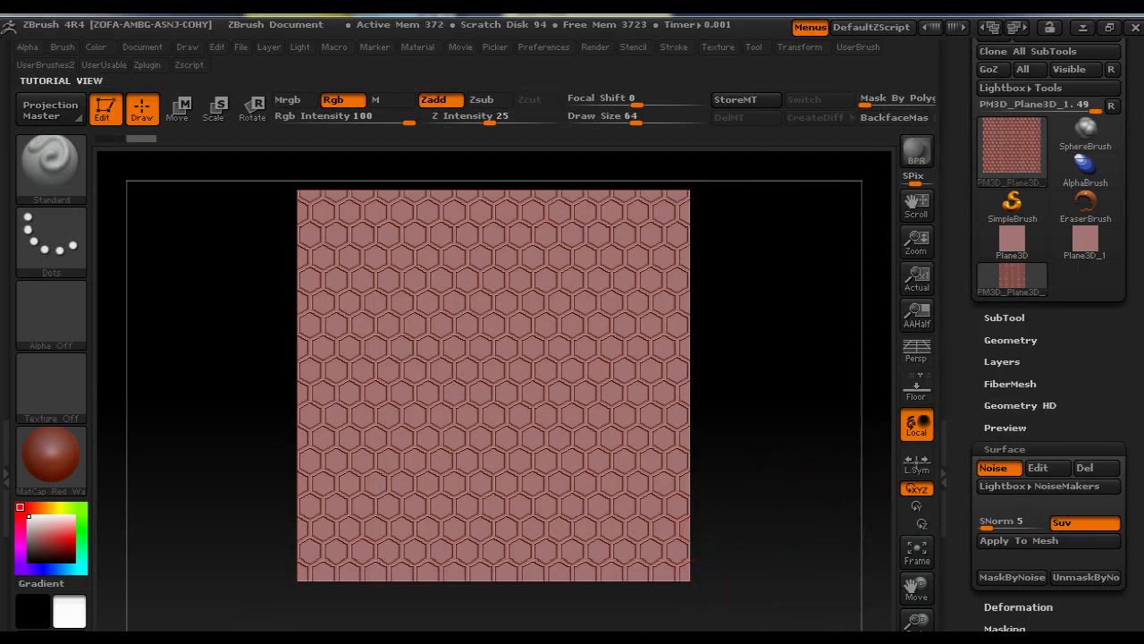
scroll(773, 534, down, 3)
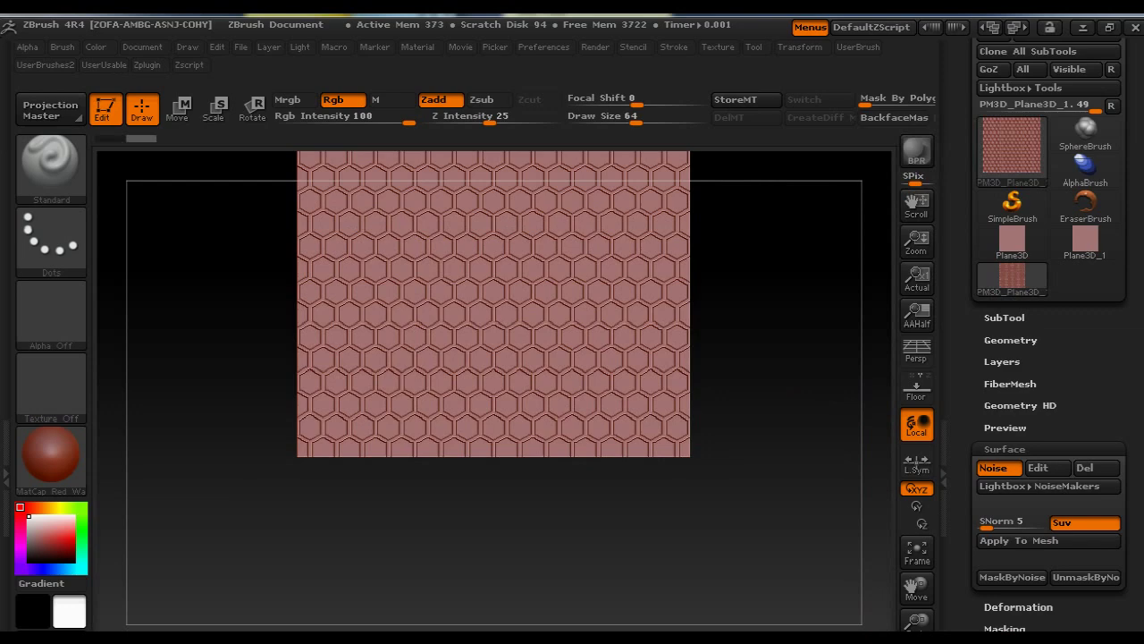
scroll(493, 391, up, 3)
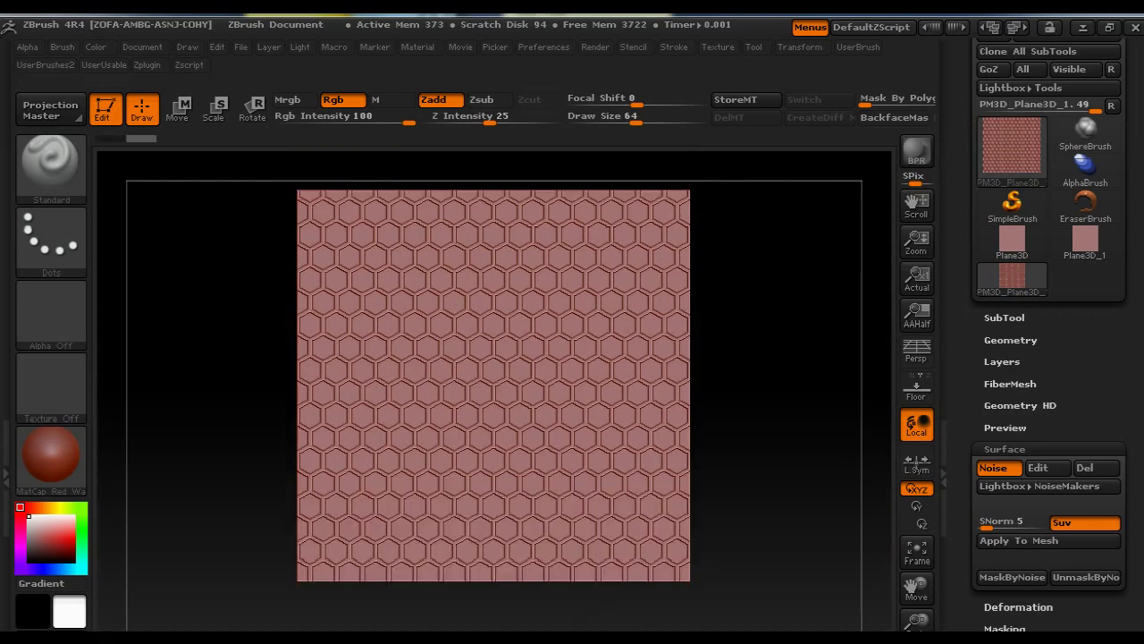
scroll(660, 460, down, 3)
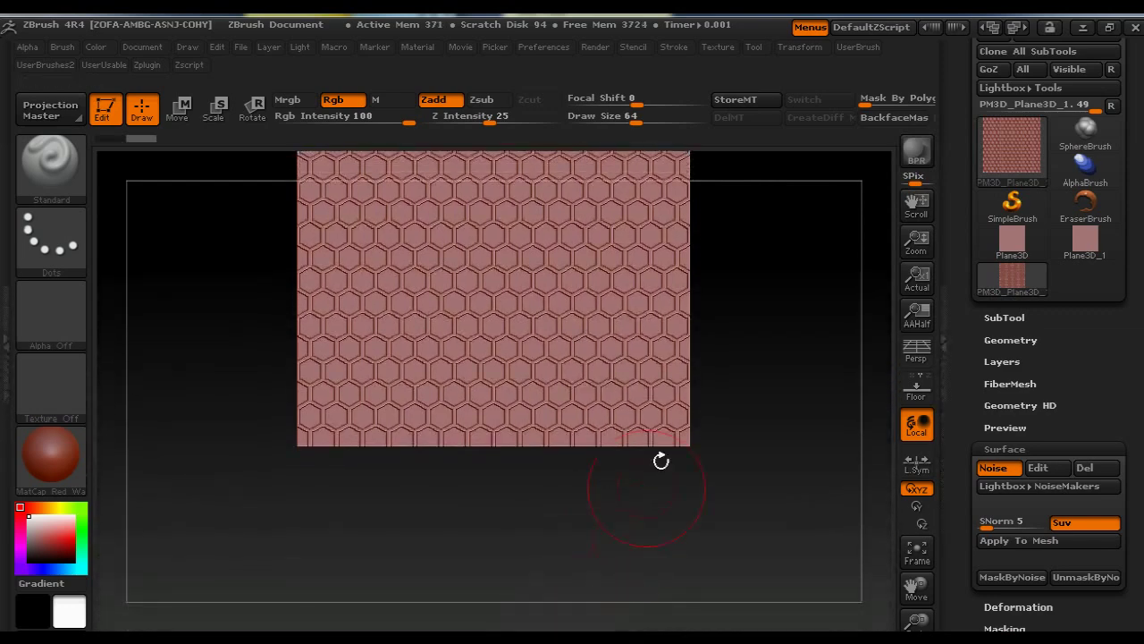
drag(771, 345, 638, 629)
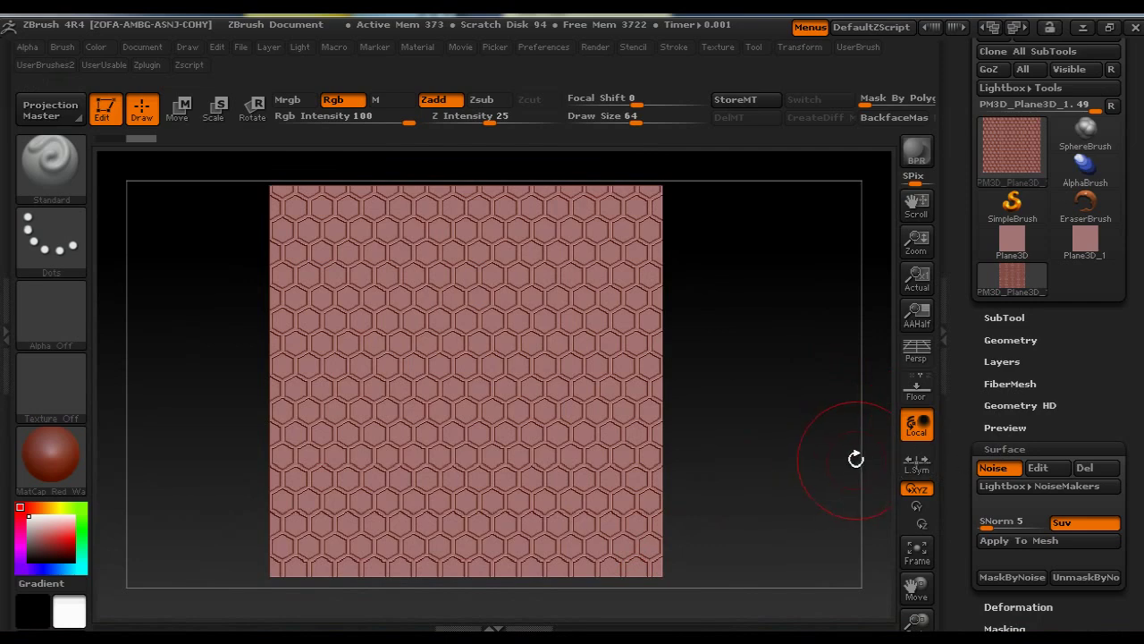
- Turn off subdivision smoothing (Smt) and divide the plane up to subdivision level 6
click(1033, 338)
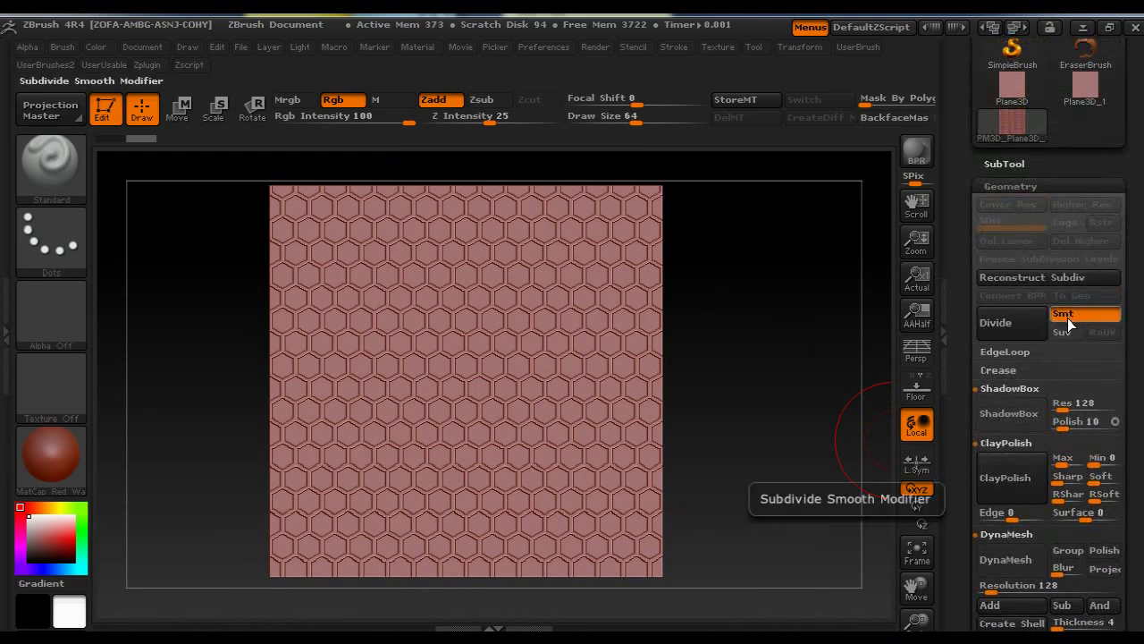
click(1071, 318)
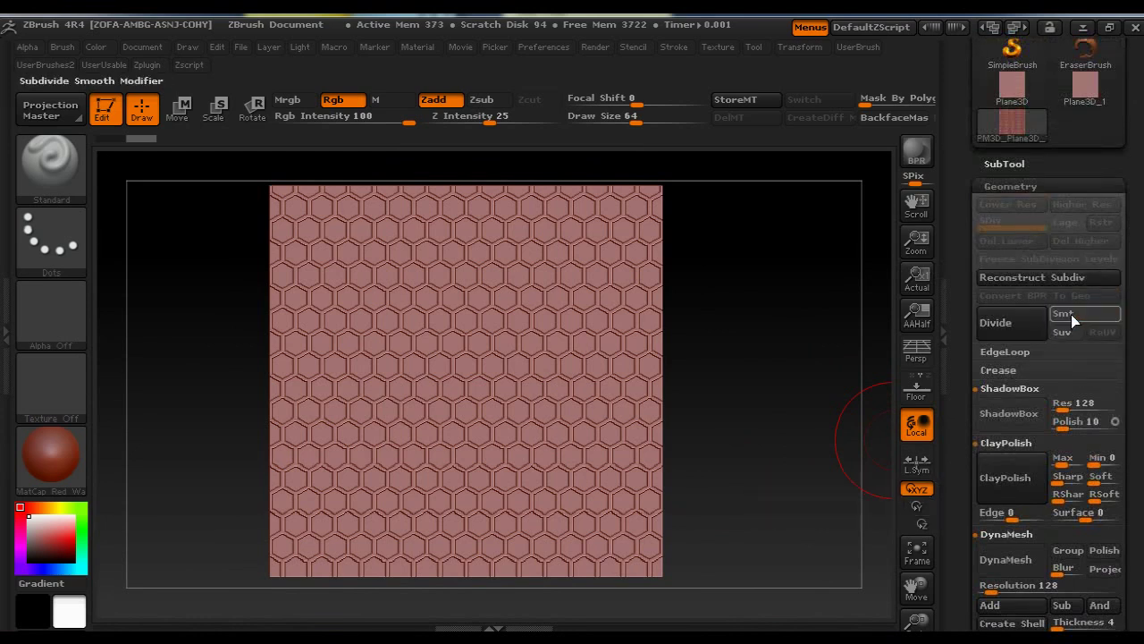
click(1011, 326)
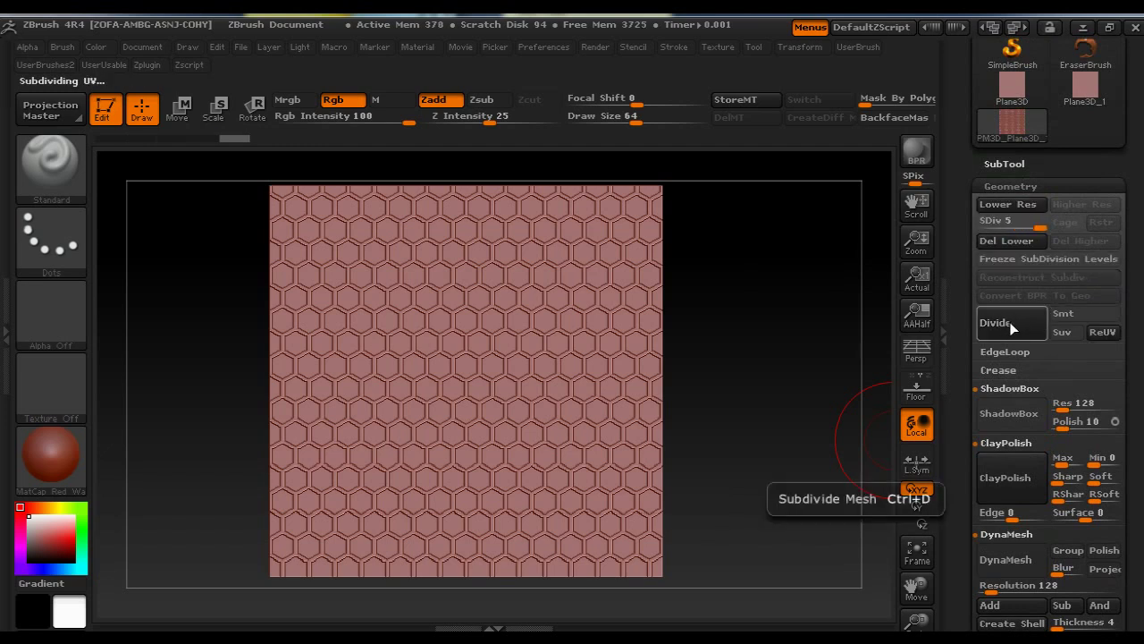
click(1007, 323)
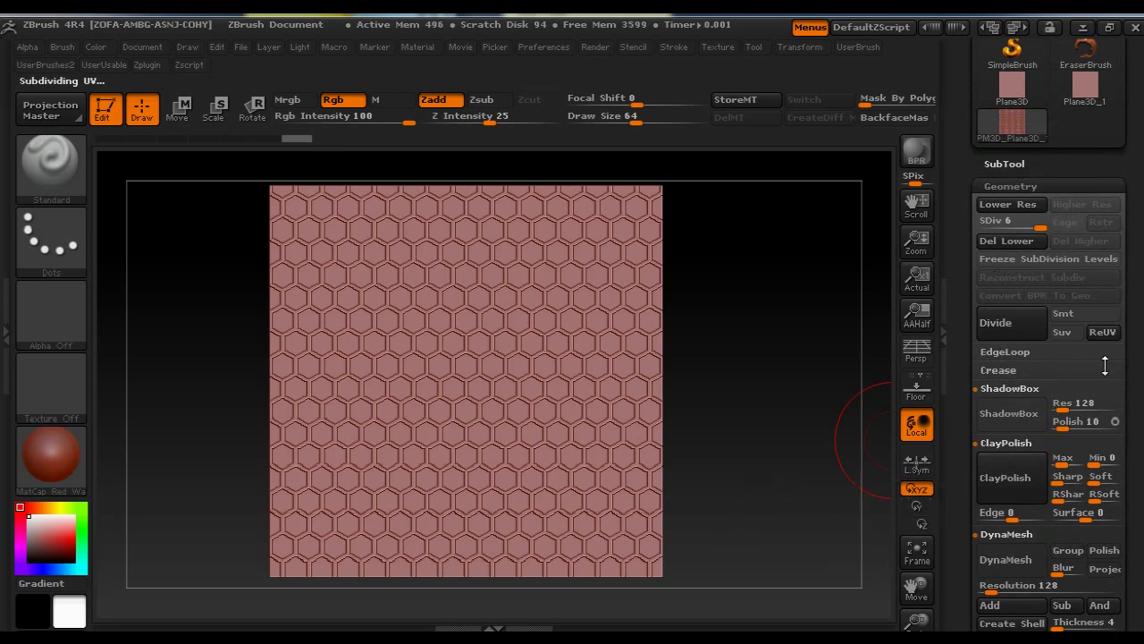
- Mask the plane by its hexagonal surface noise and check the mask close up
scroll(1140, 371, down, 10)
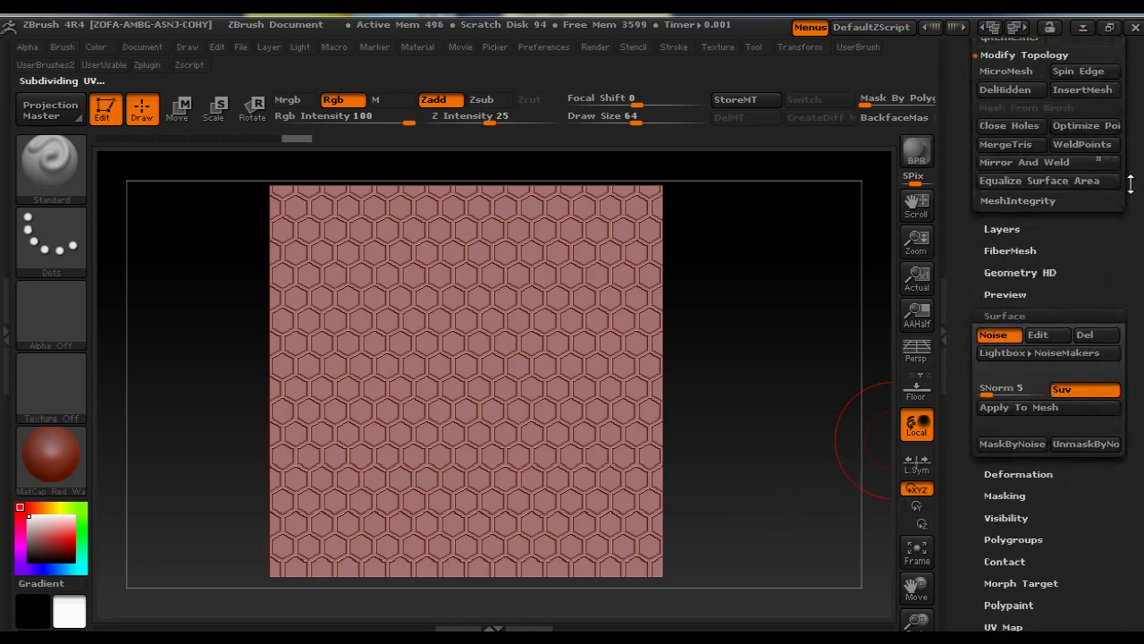
click(1015, 444)
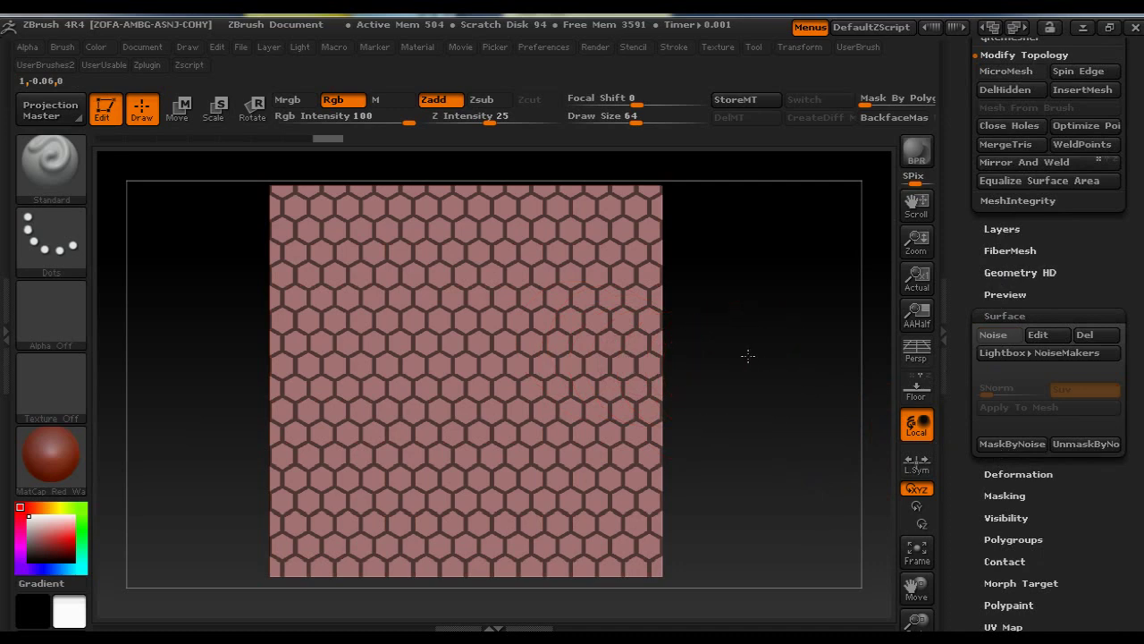
mouse_move(745, 354)
alt+mouse_down()
mouse_move(759, 447)
mouse_move(840, 420)
mouse_move(859, 385)
mouse_move(819, 383)
alt+mouse_up()
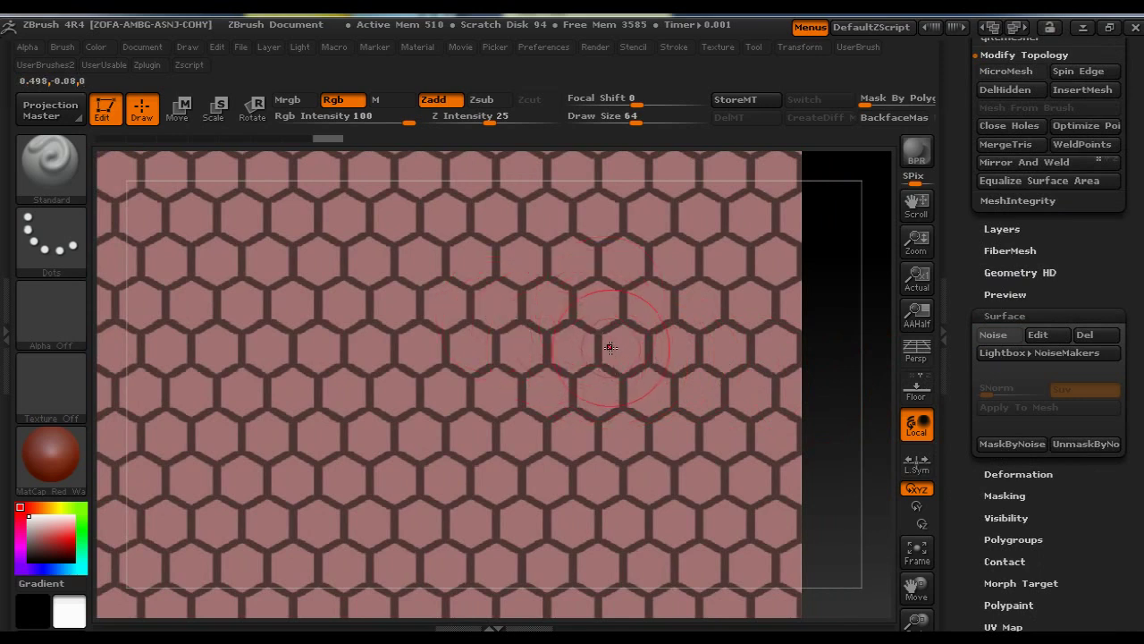
scroll(1028, 393, down, 3)
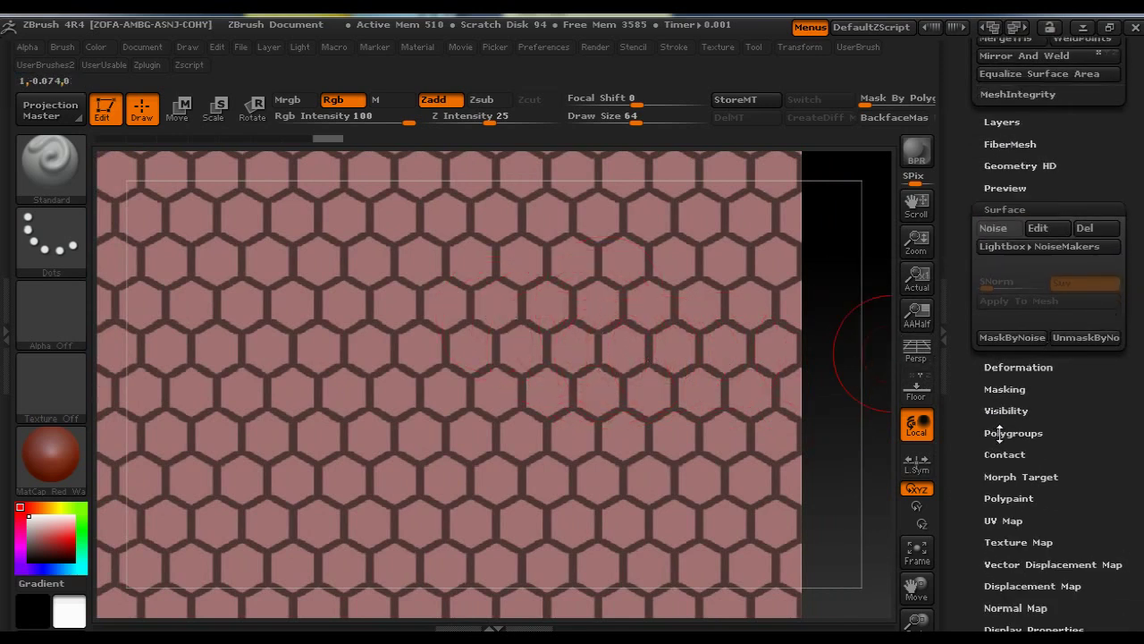
- Make a polygroup from the masked polygons of the plane and invert the mask
click(993, 434)
scroll(993, 436, down, 2)
scroll(1137, 332, down, 2)
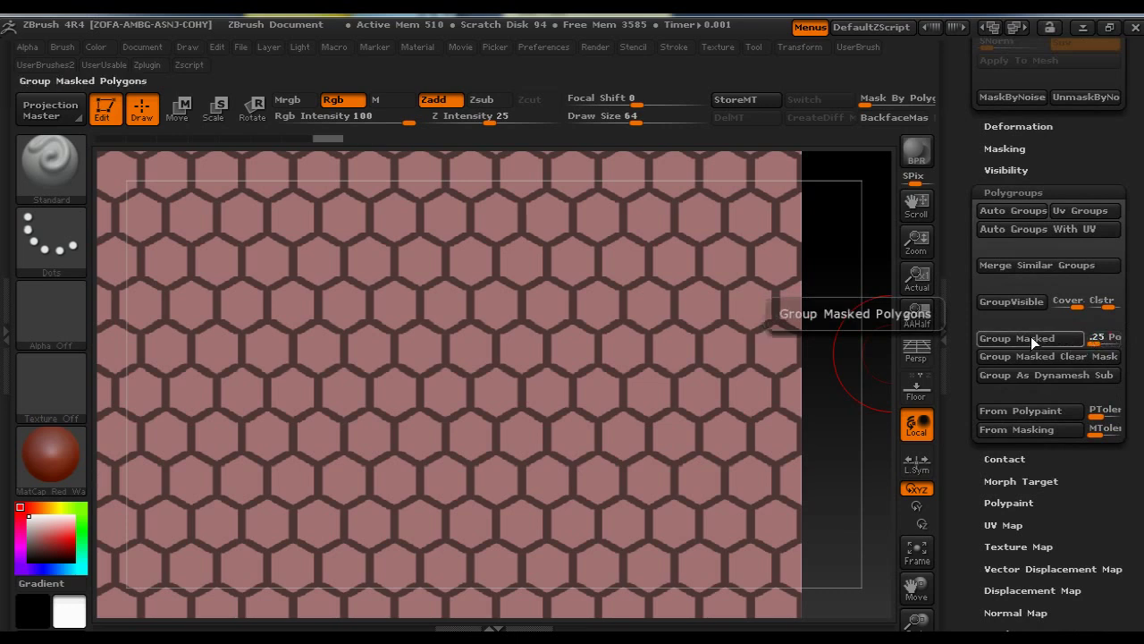
key(Return)
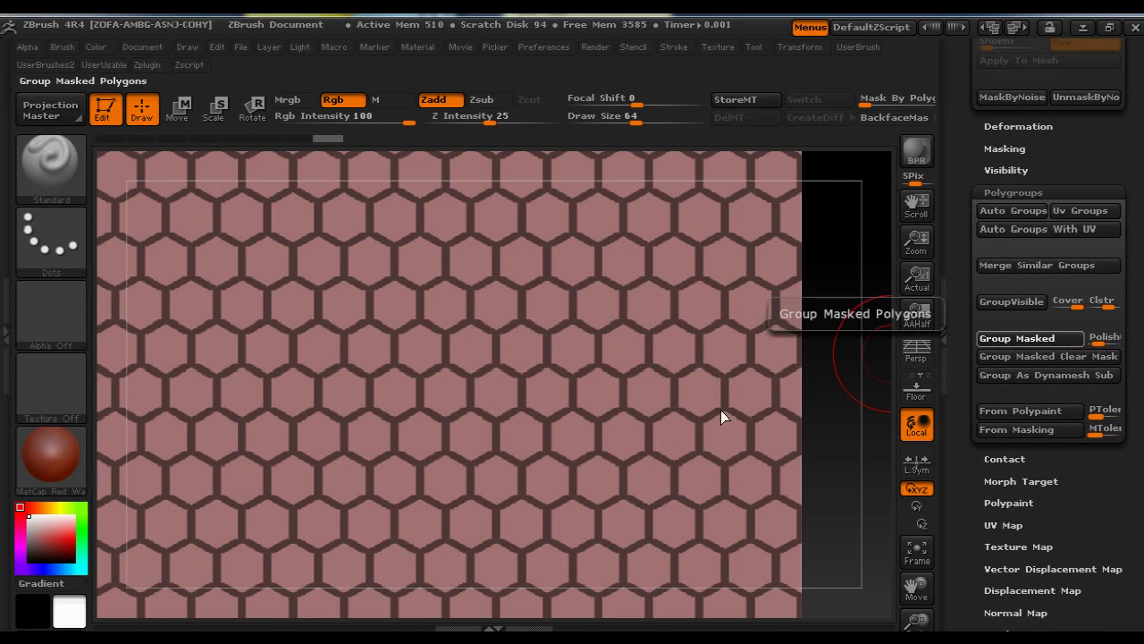
key(ctrl+i)
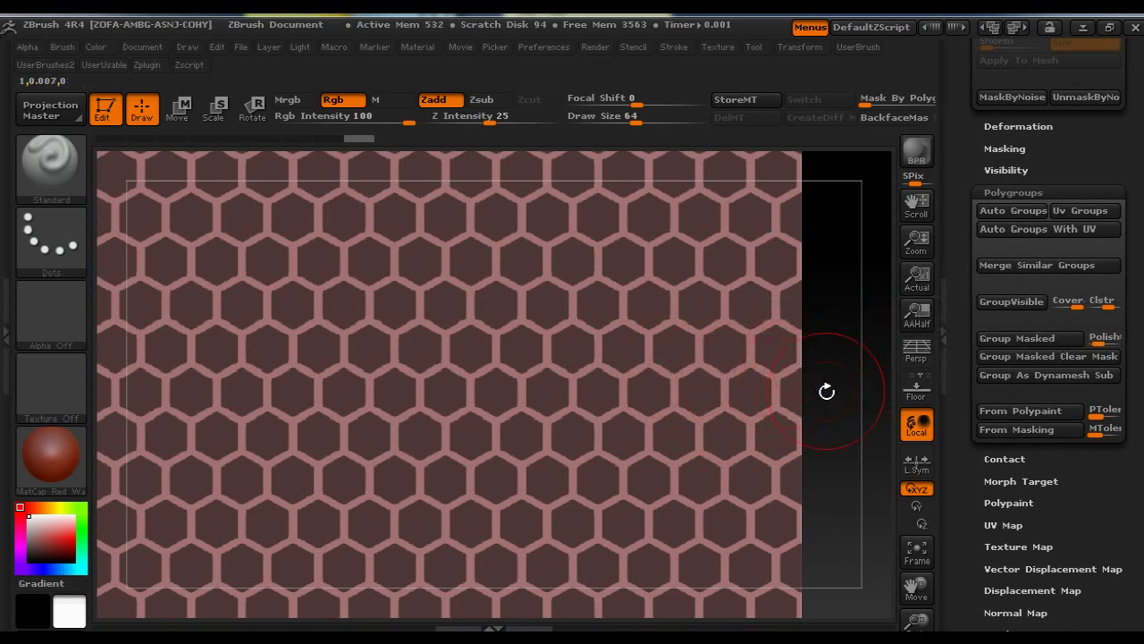
- Turn on the polyframe display and isolate the polygroup forming the hexagonal grid lines, hiding the tile interiors
alt+drag(836, 343, 792, 309)
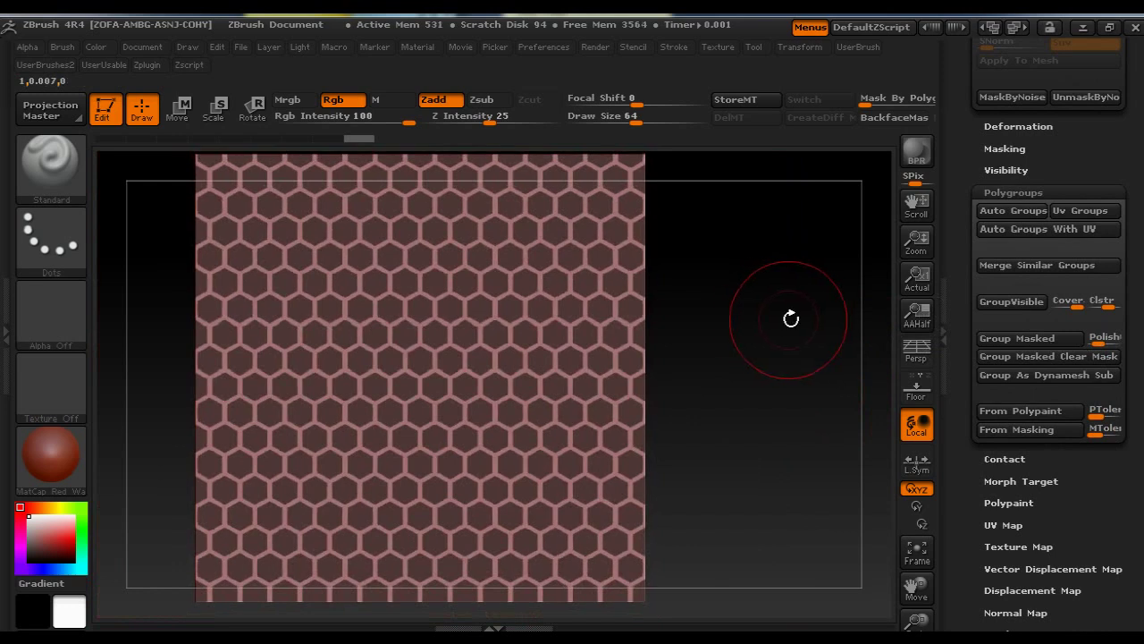
key(shift)
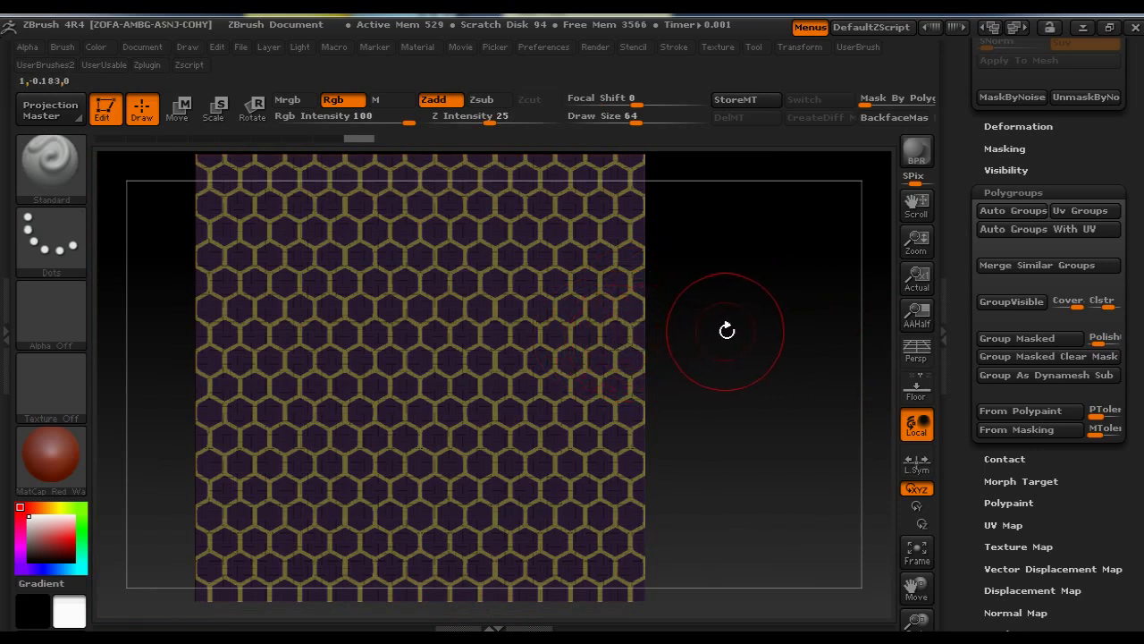
mouse_move(729, 329)
mouse_down()
mouse_move(728, 348)
mouse_move(768, 404)
mouse_move(769, 464)
mouse_up()
key(ctrl+shift)
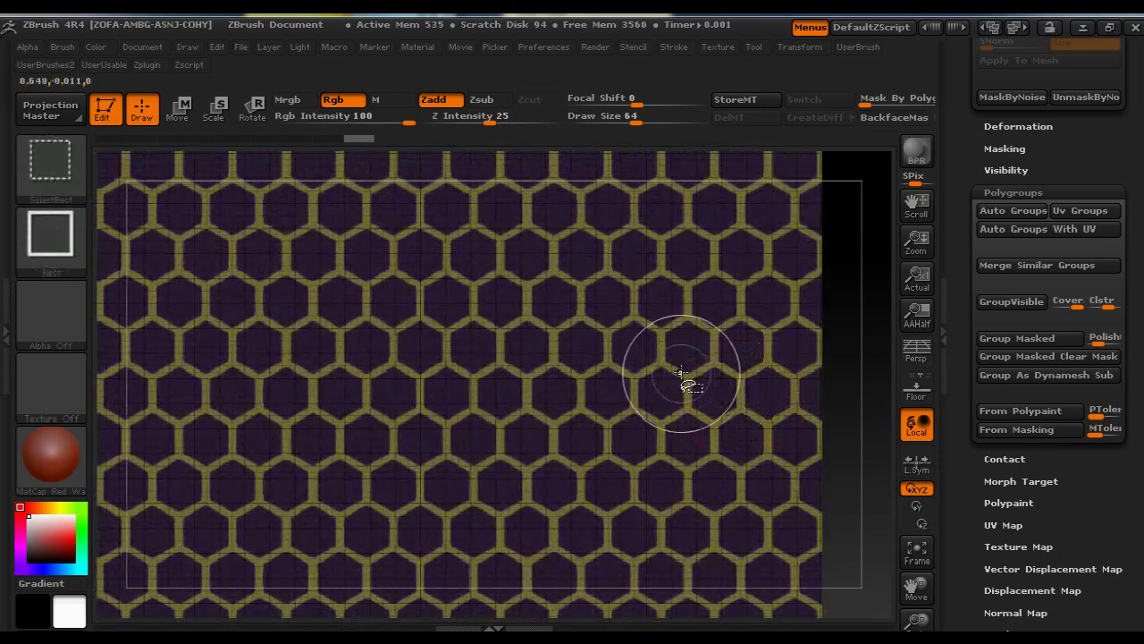
ctrl+shift+click(669, 358)
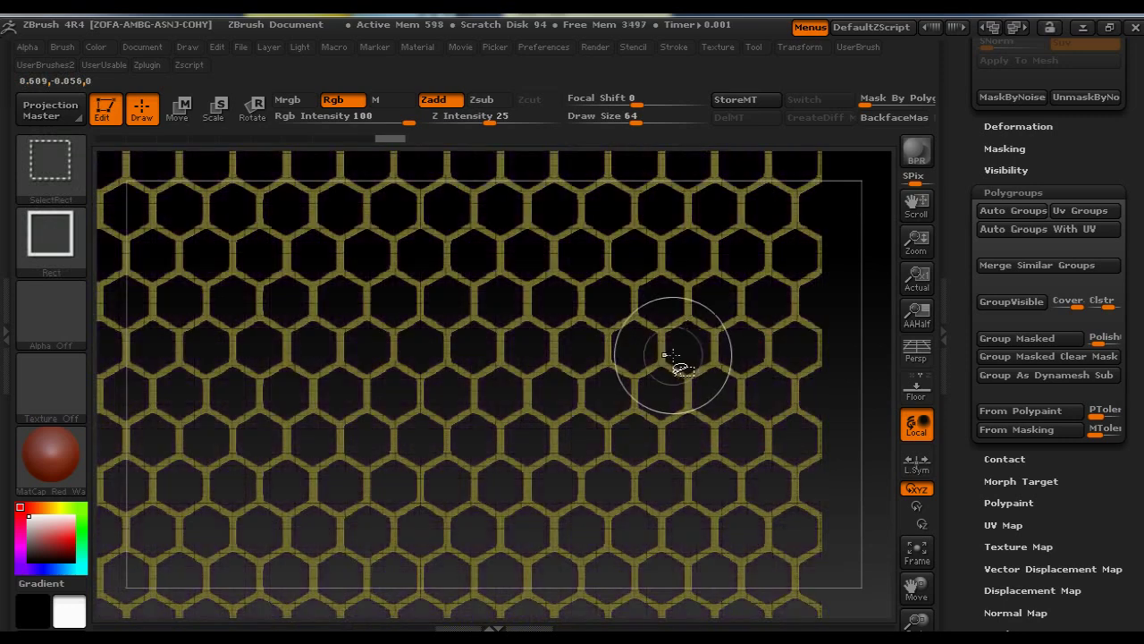
- Delete the mesh's lower subdivision levels and its hidden polygons, and turn off the polyframe display
drag(848, 378, 895, 292)
drag(953, 175, 970, 405)
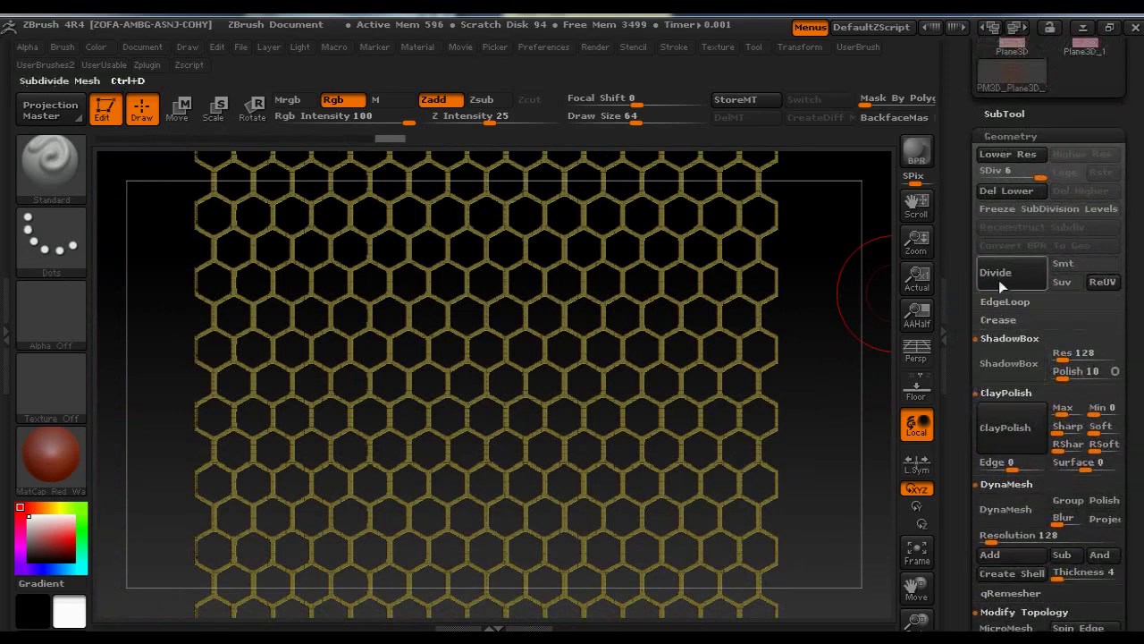
click(1006, 193)
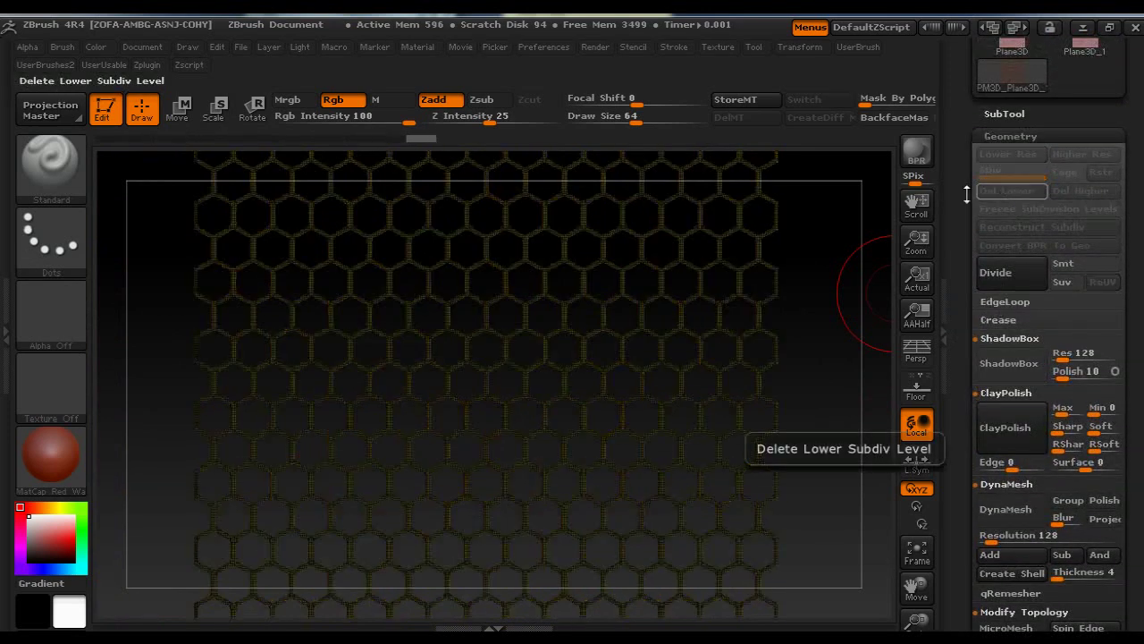
scroll(959, 295, down, 5)
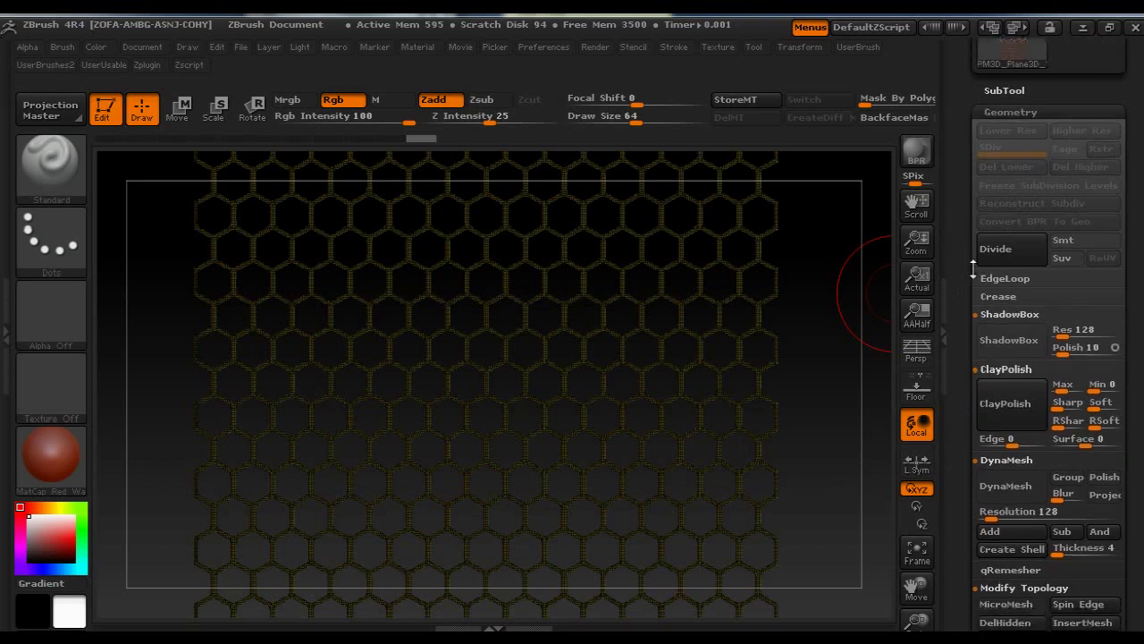
scroll(967, 259, down, 1)
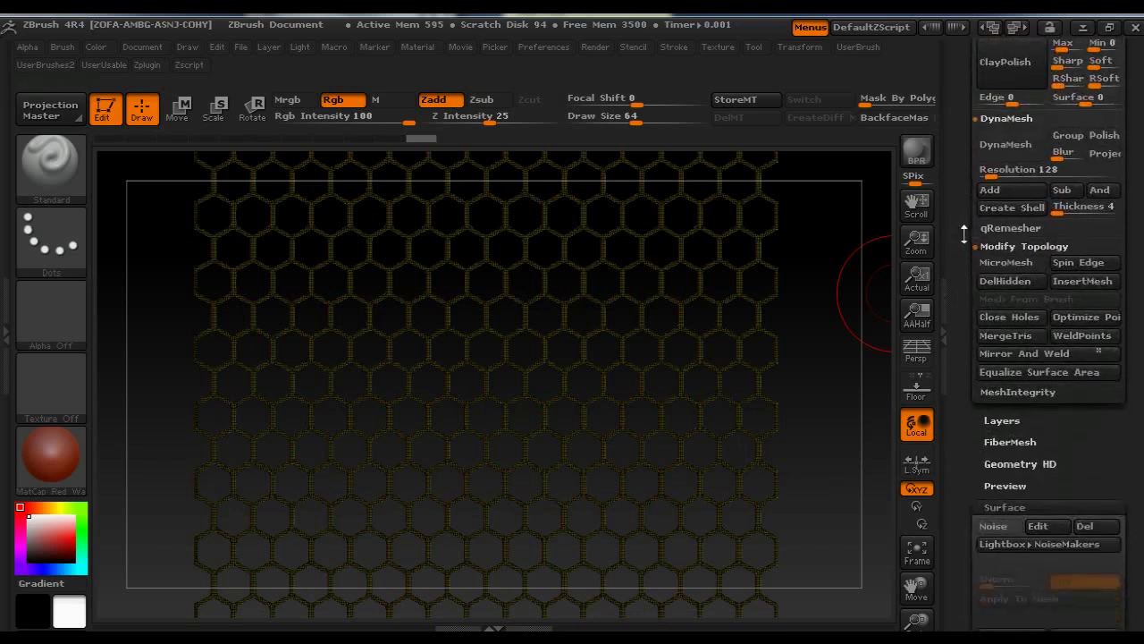
scroll(957, 277, down, 1)
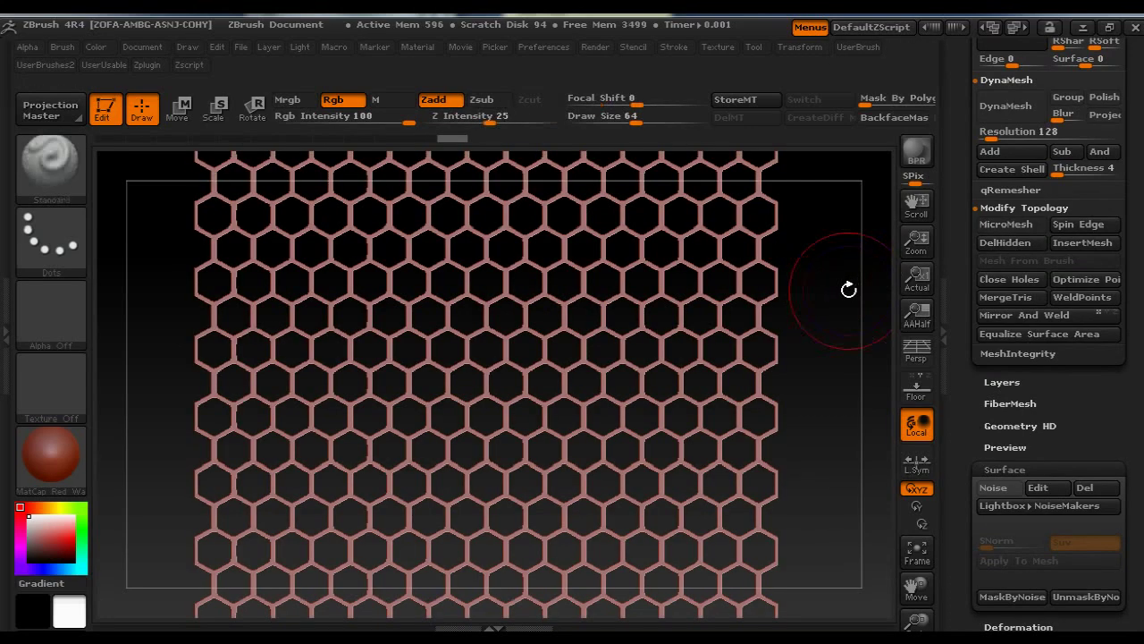
- Resize the document to a square of 512 by 512 and accept the resize
alt+drag(810, 330, 731, 309)
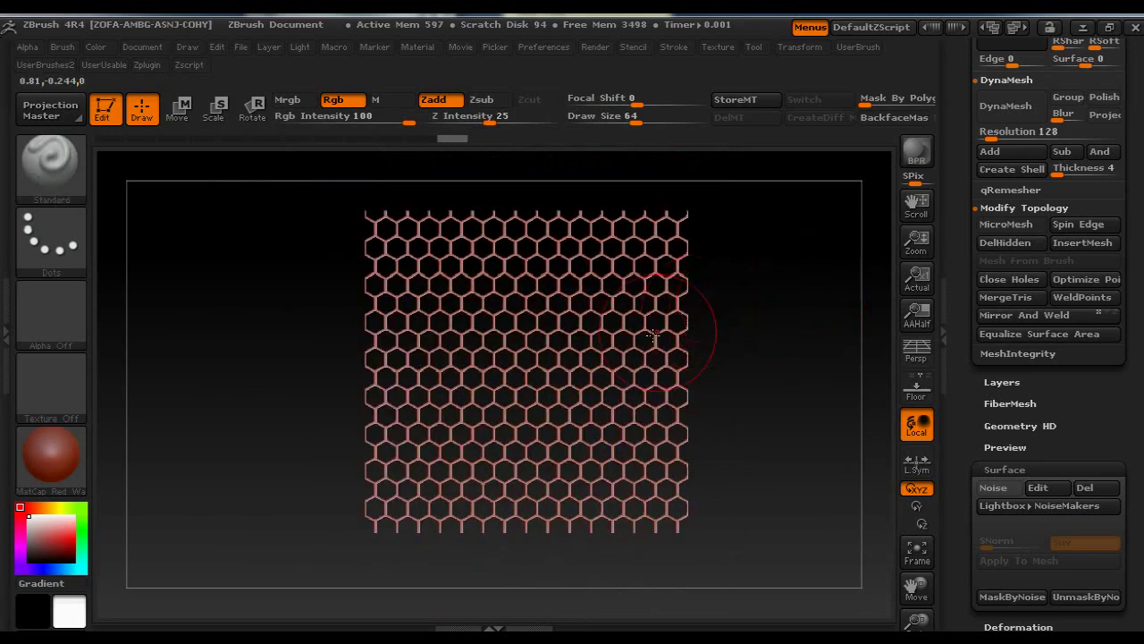
alt+drag(753, 301, 759, 337)
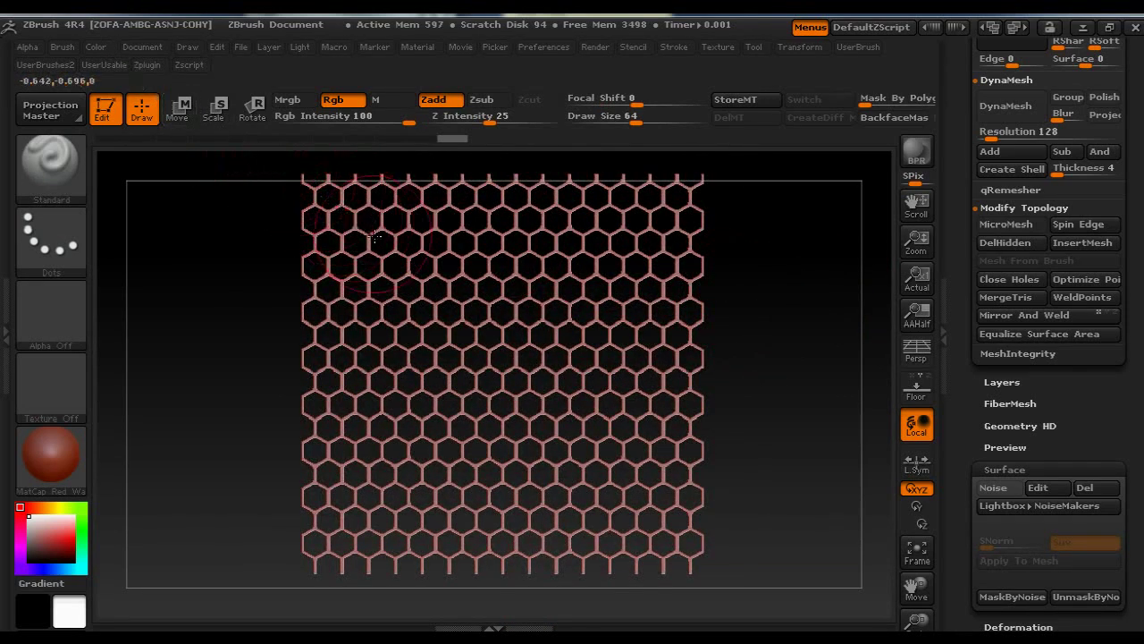
click(143, 45)
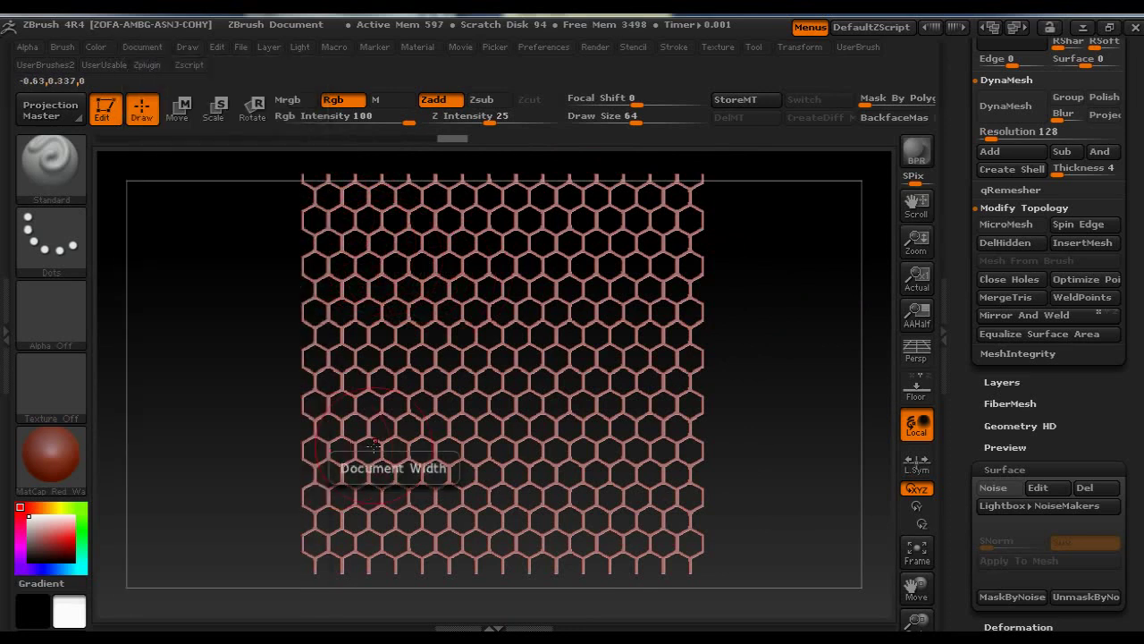
click(153, 49)
click(228, 475)
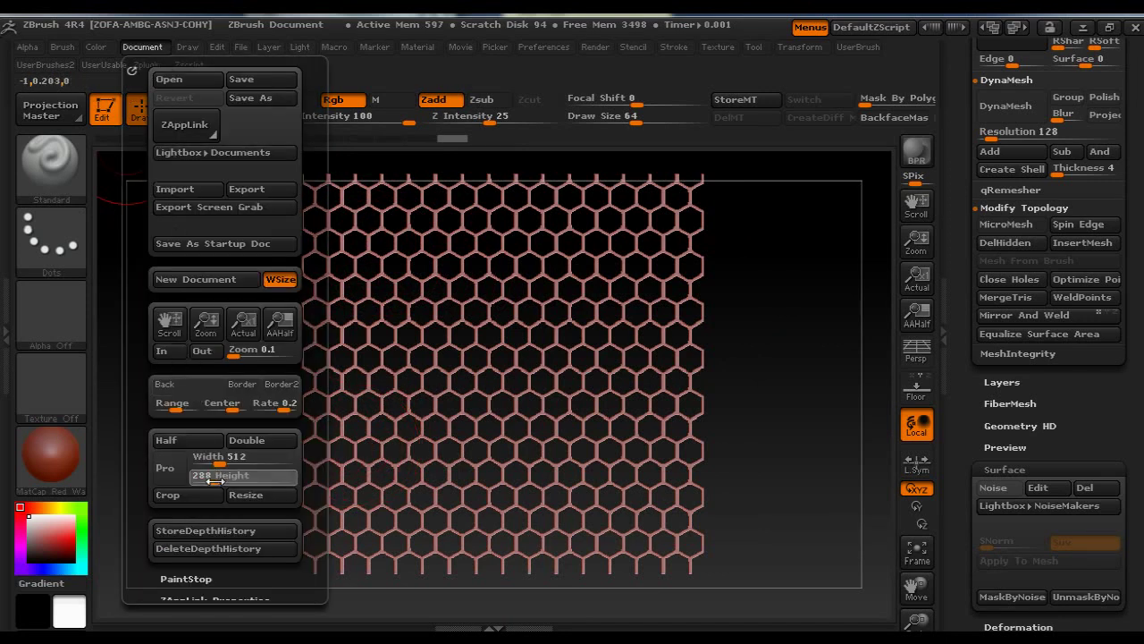
text(288)
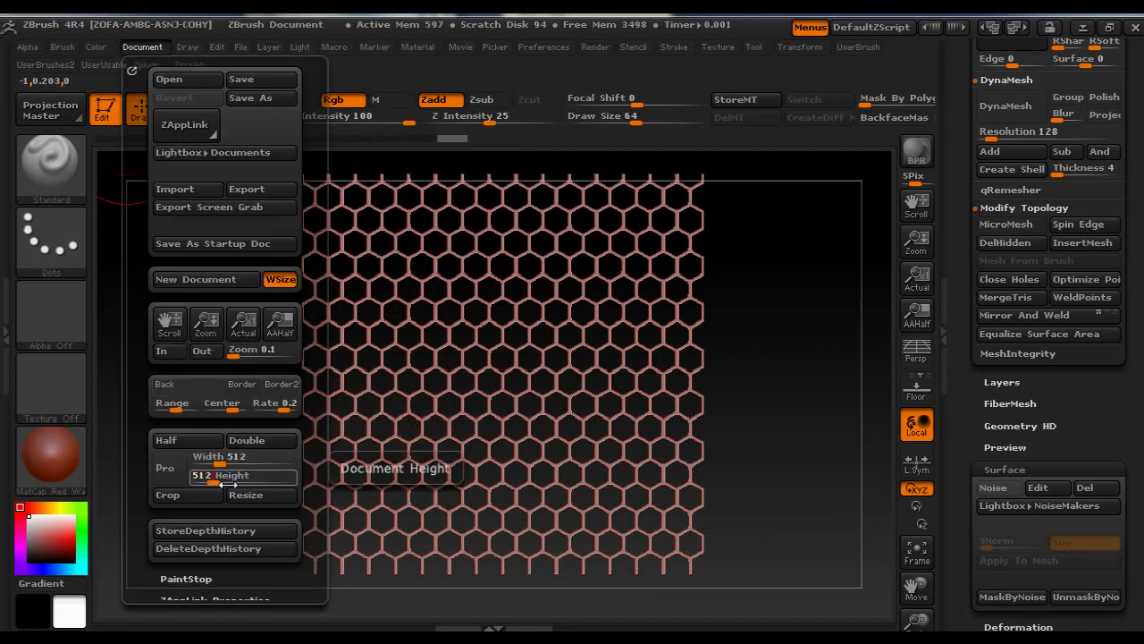
click(246, 494)
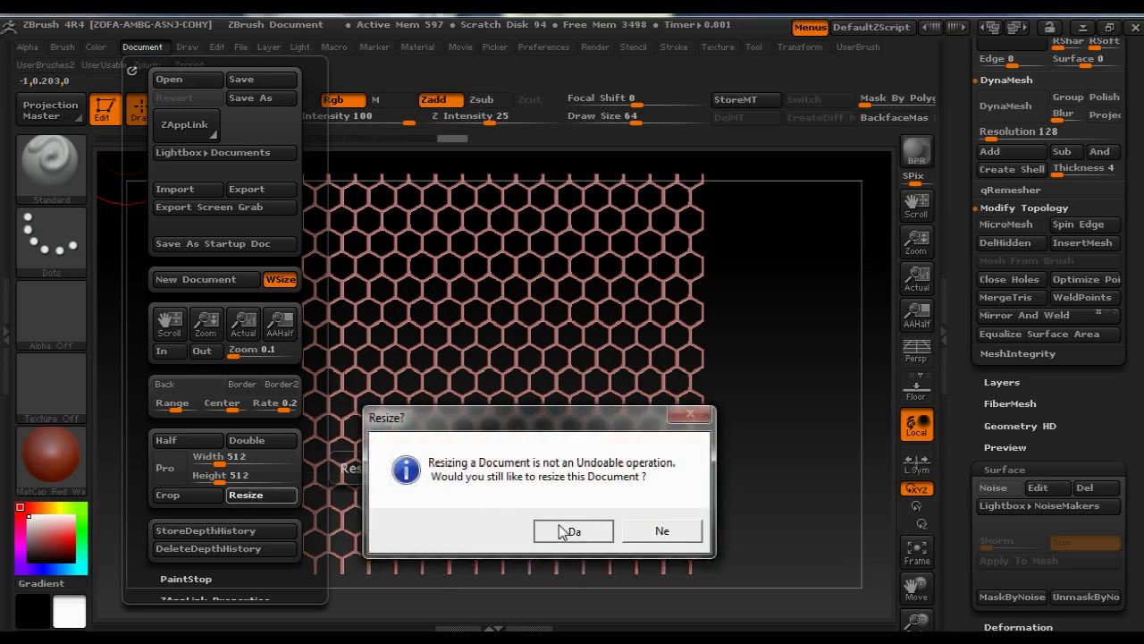
click(572, 531)
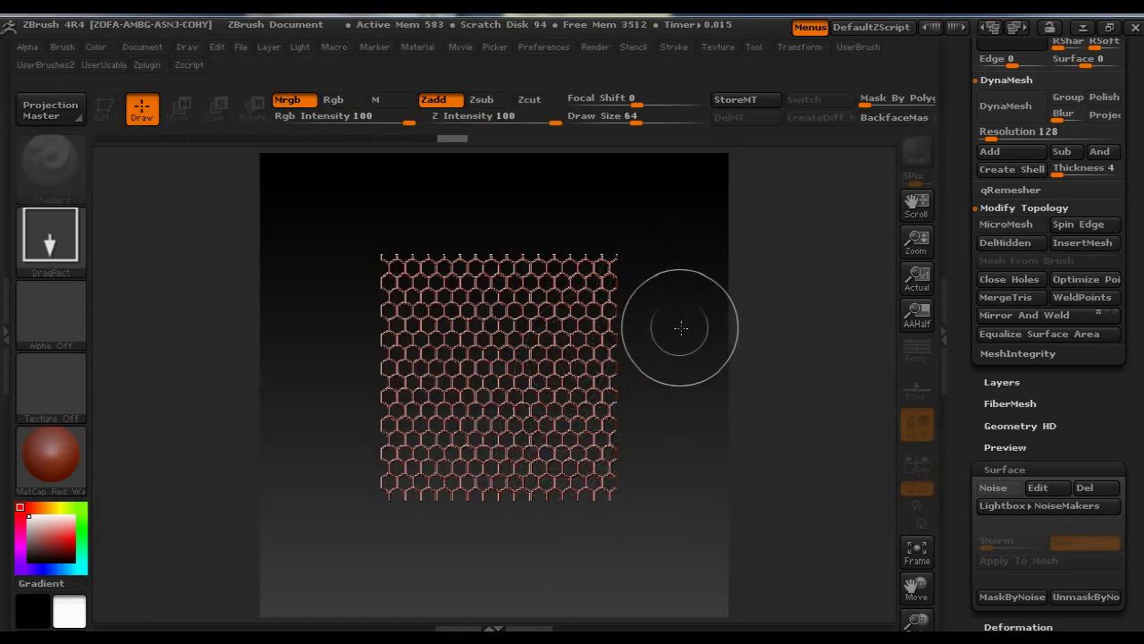
- Redraw the hexagonal mesh on the resized canvas, return it to edit mode and clear the leftover copies
mouse_move(681, 327)
mouse_down()
mouse_move(684, 562)
mouse_move(684, 549)
mouse_up()
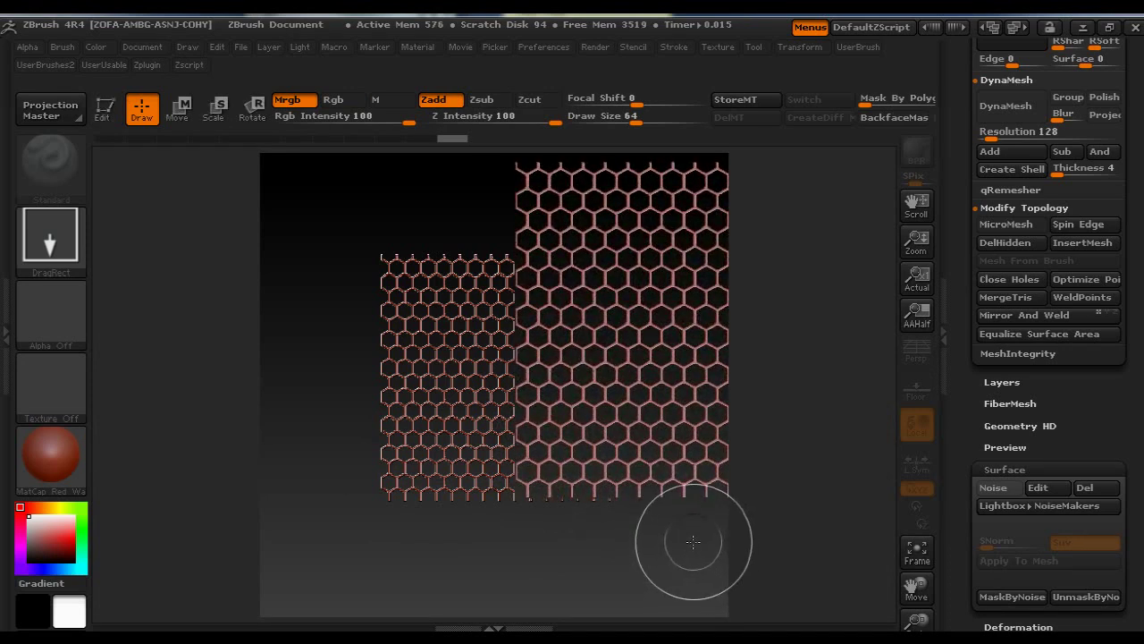
key(t)
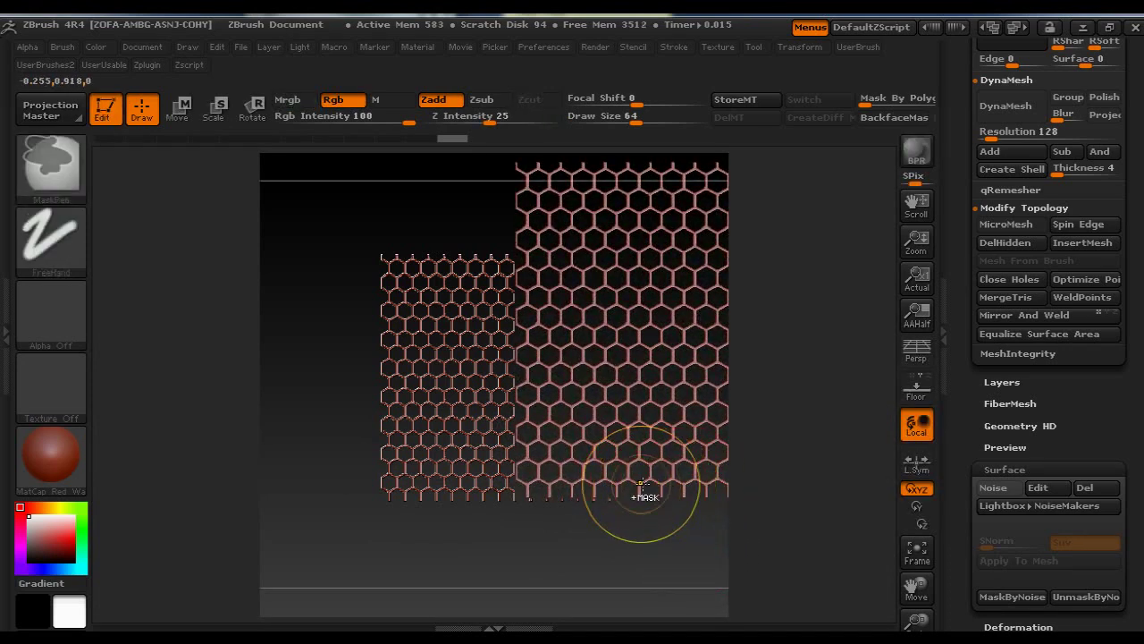
key(ctrl+n)
mouse_move(466, 393)
alt+mouse_down()
mouse_move(293, 438)
mouse_move(286, 427)
mouse_move(287, 449)
alt+mouse_up()
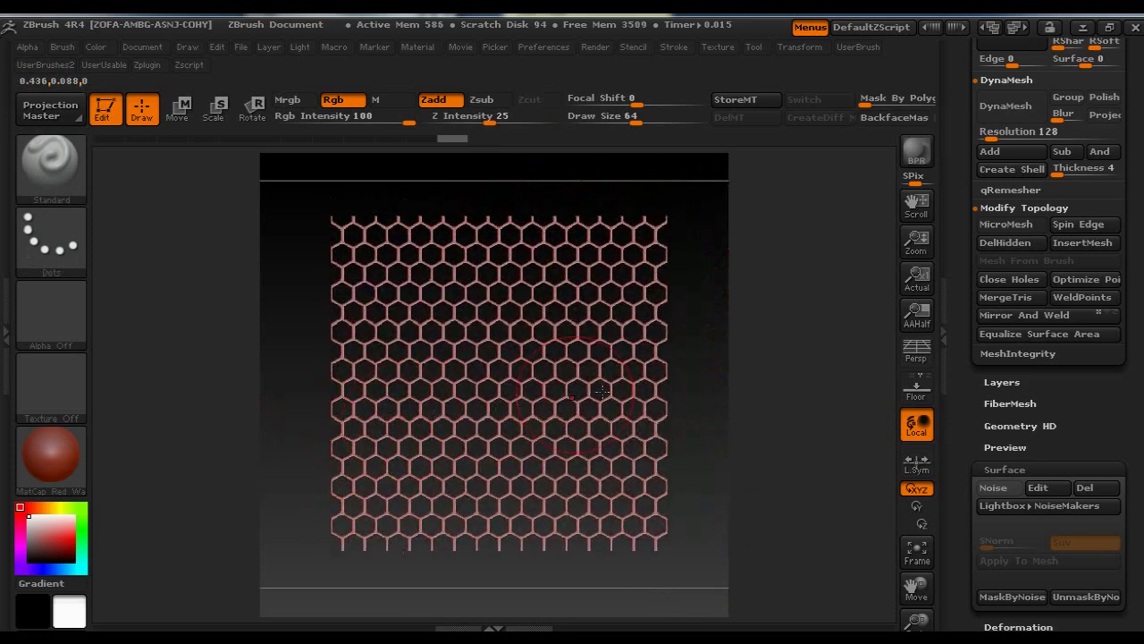
- Fit the hexagonal mesh centrally in the square document and grab the document as an alpha
mouse_move(690, 376)
mouse_down()
mouse_move(675, 366)
mouse_move(674, 401)
mouse_move(698, 390)
mouse_up()
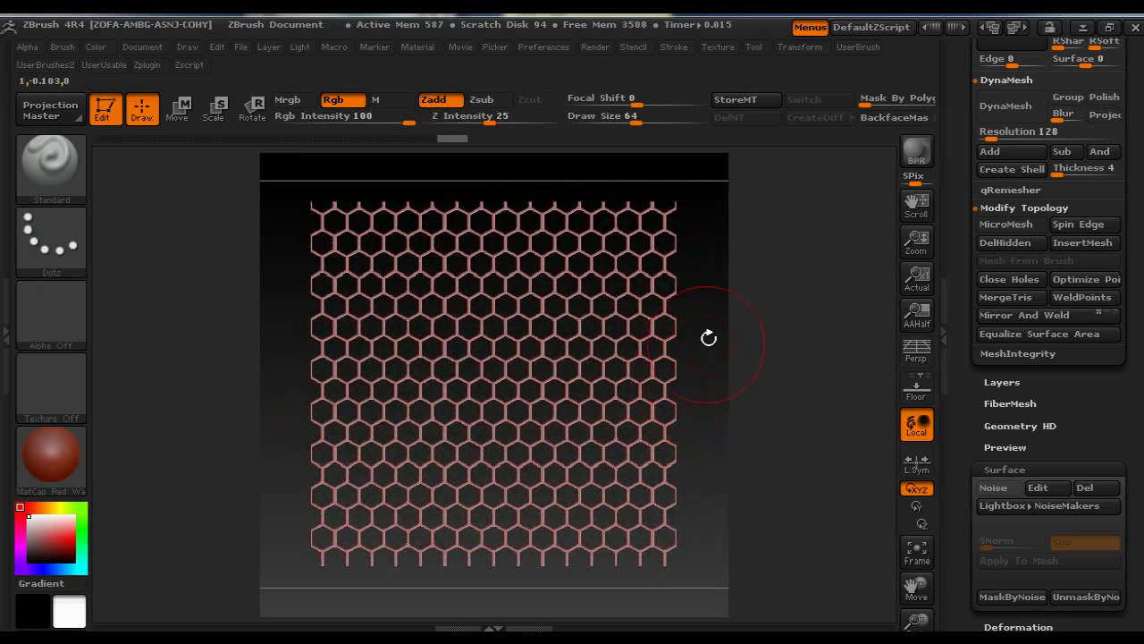
drag(699, 324, 705, 322)
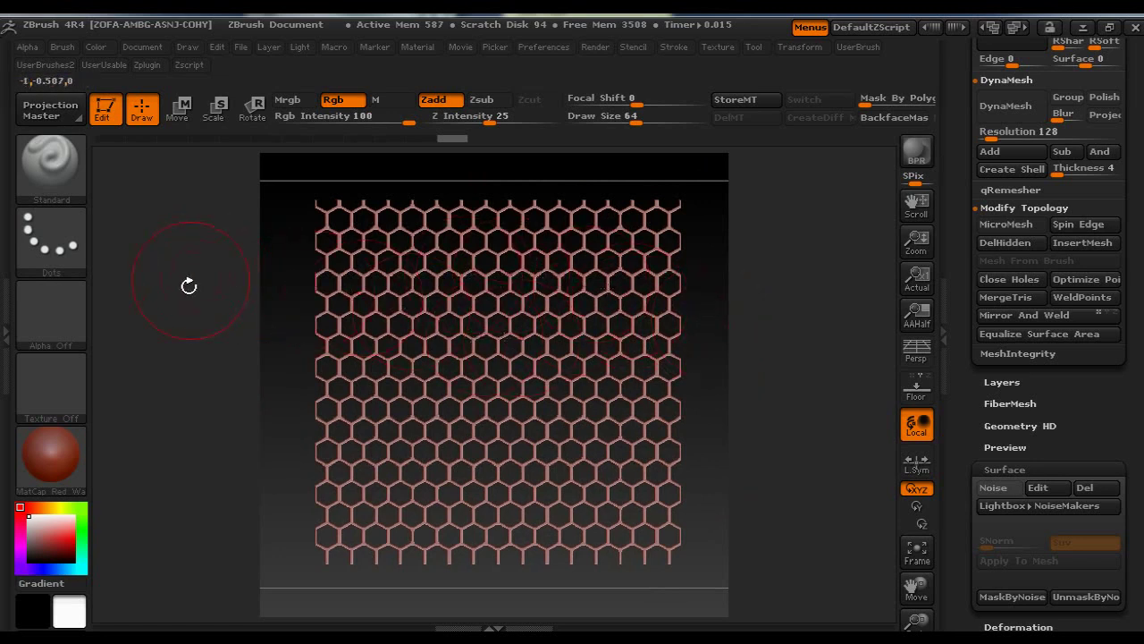
click(68, 307)
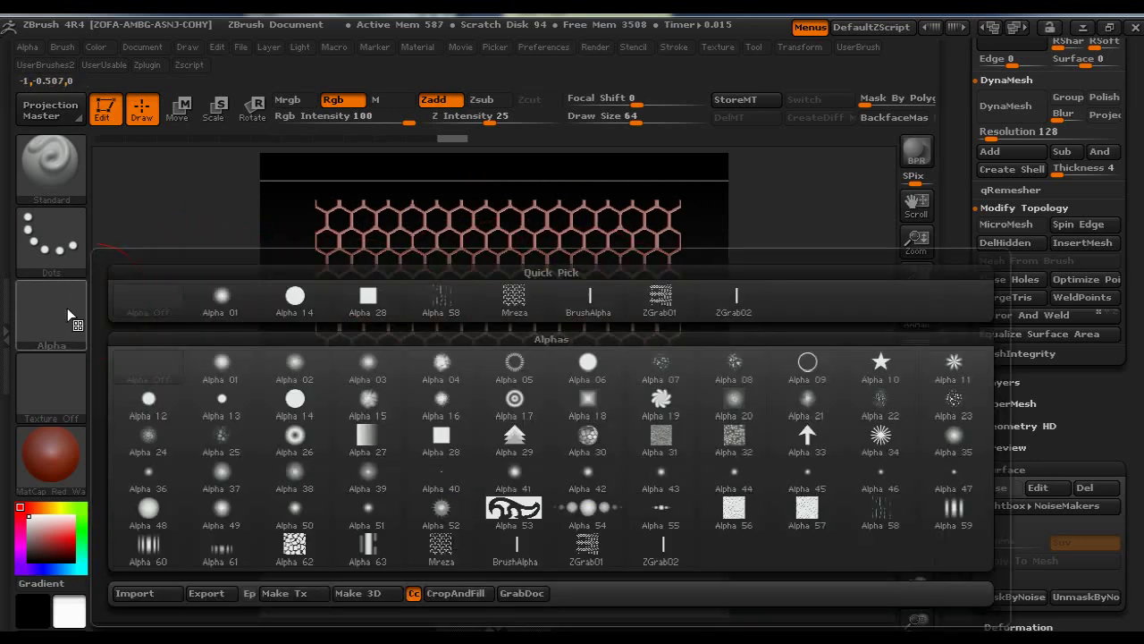
click(522, 590)
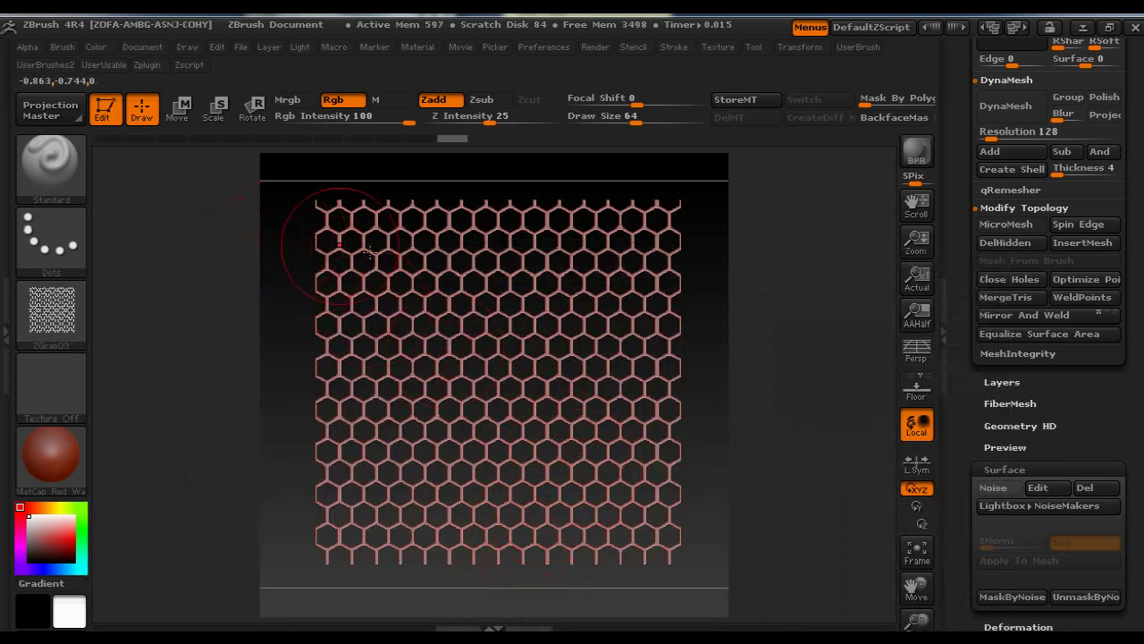
- Set the ShadowBox resolution to 256 and turn on ShadowBox for the hexagonal mesh
drag(1138, 384, 1141, 539)
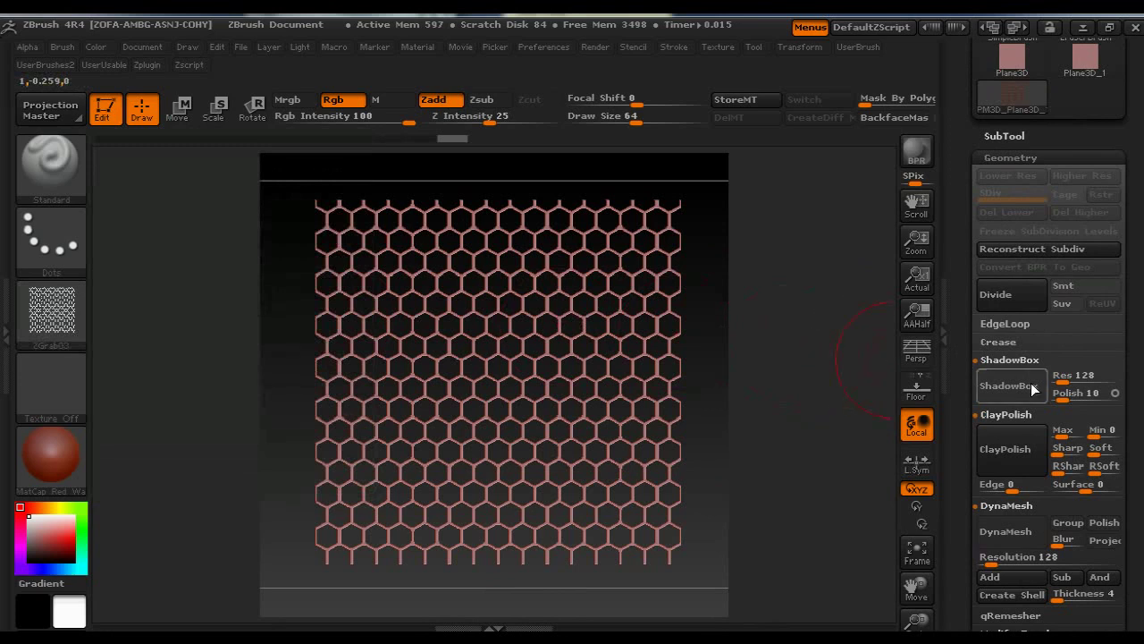
click(1077, 376)
text(224)
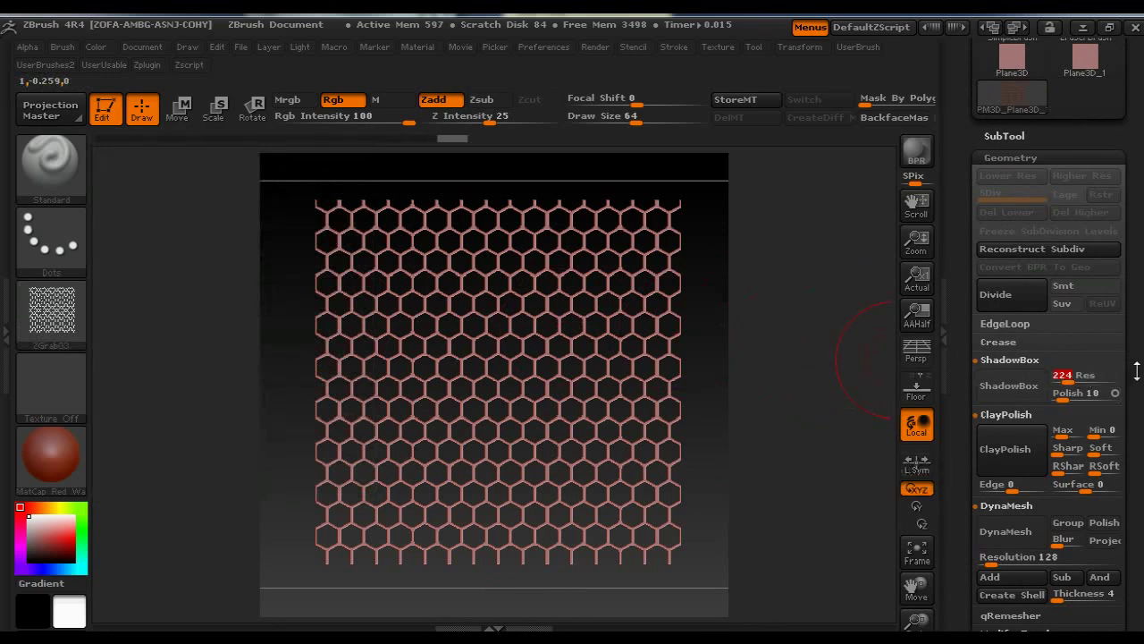
text(256)
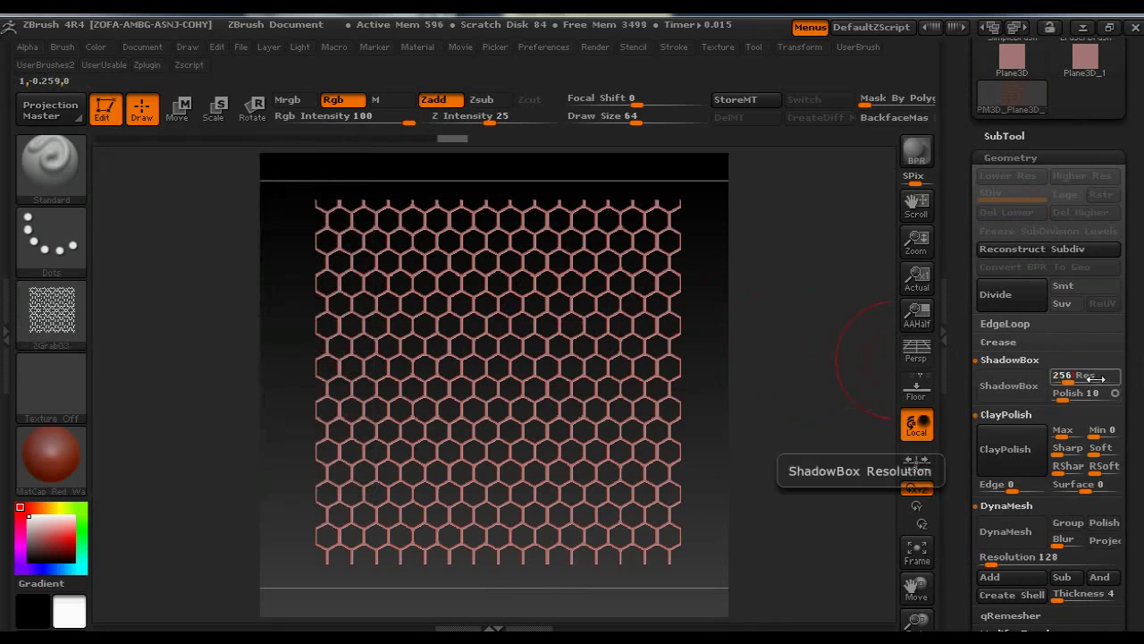
click(1077, 376)
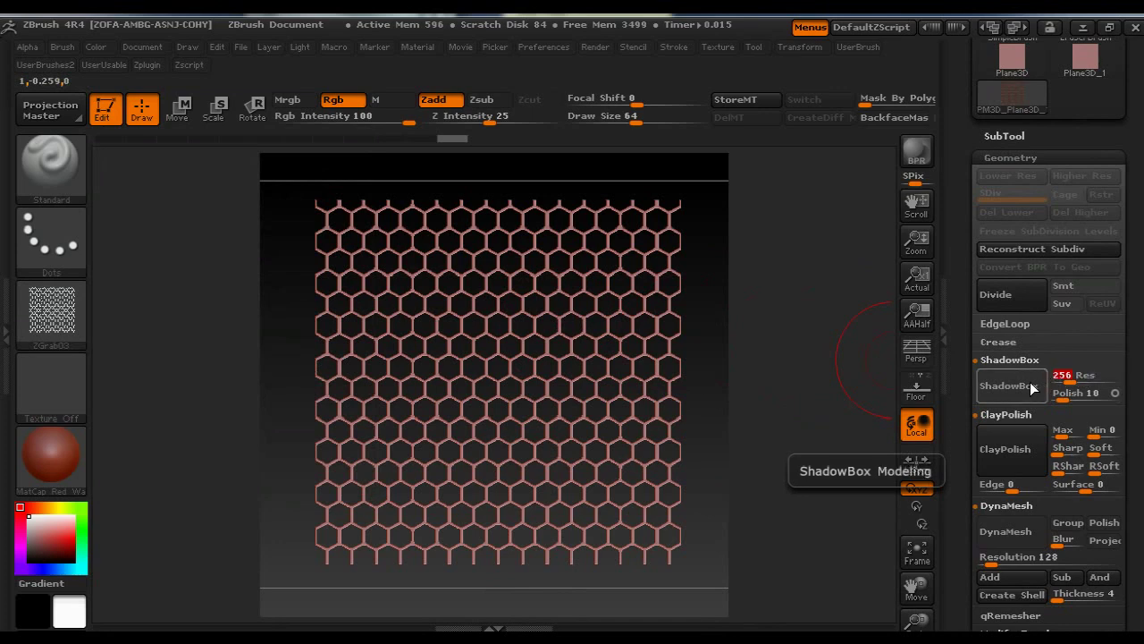
click(1014, 389)
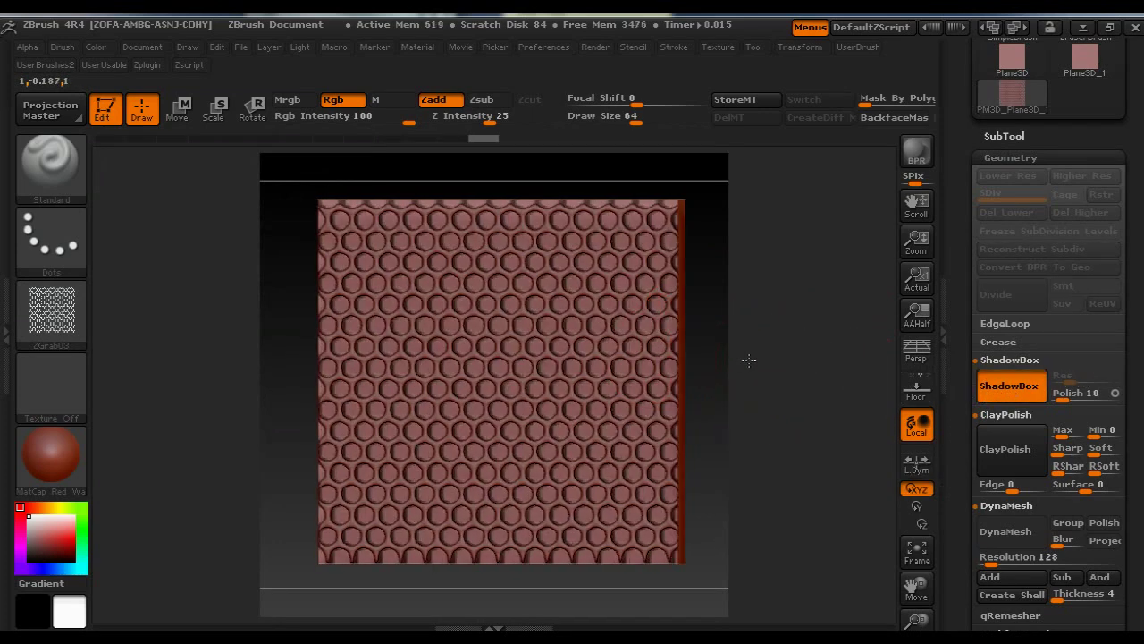
- Clear the ShadowBox masks to remove the existing hexagonal plane from the box
mouse_move(744, 358)
mouse_down()
mouse_move(791, 359)
mouse_move(745, 357)
mouse_up()
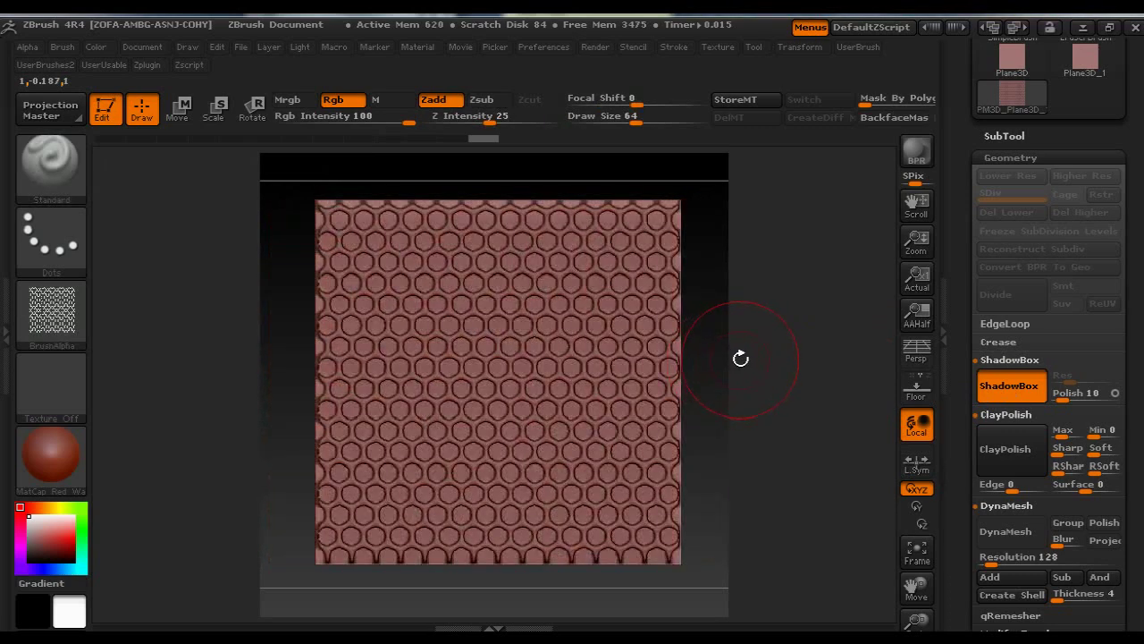
mouse_move(713, 352)
ctrl+mouse_down()
mouse_move(737, 395)
mouse_move(706, 383)
mouse_move(681, 303)
ctrl+mouse_up()
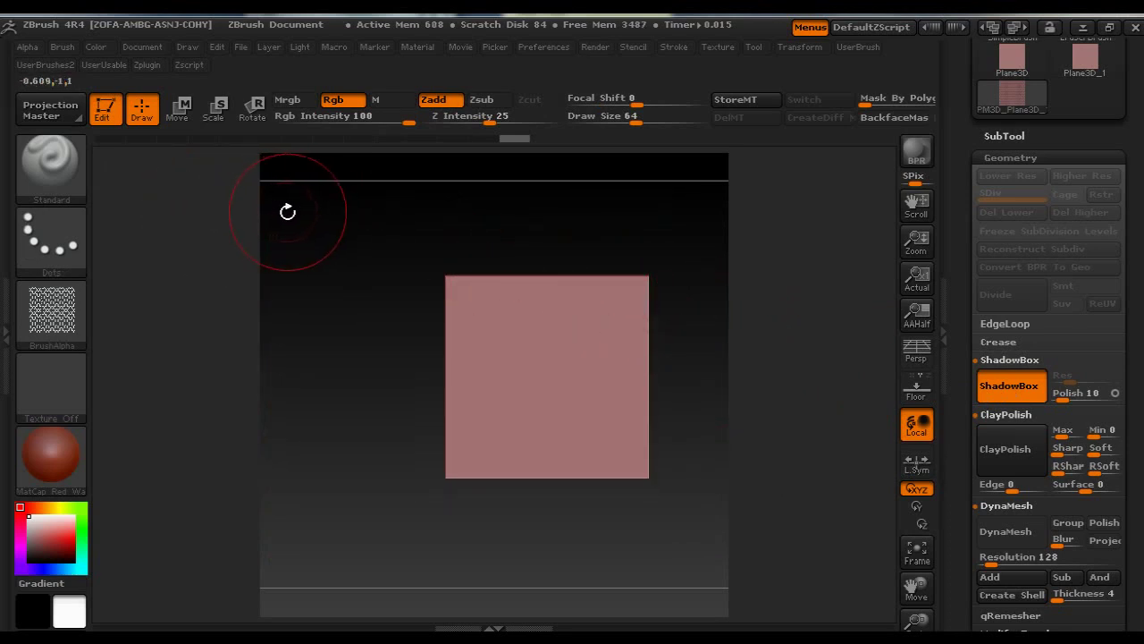
- Give the MaskPen masking brush the grabbed ZGrab03 hexagon alpha and the DragRect stroke
key(ctrl)
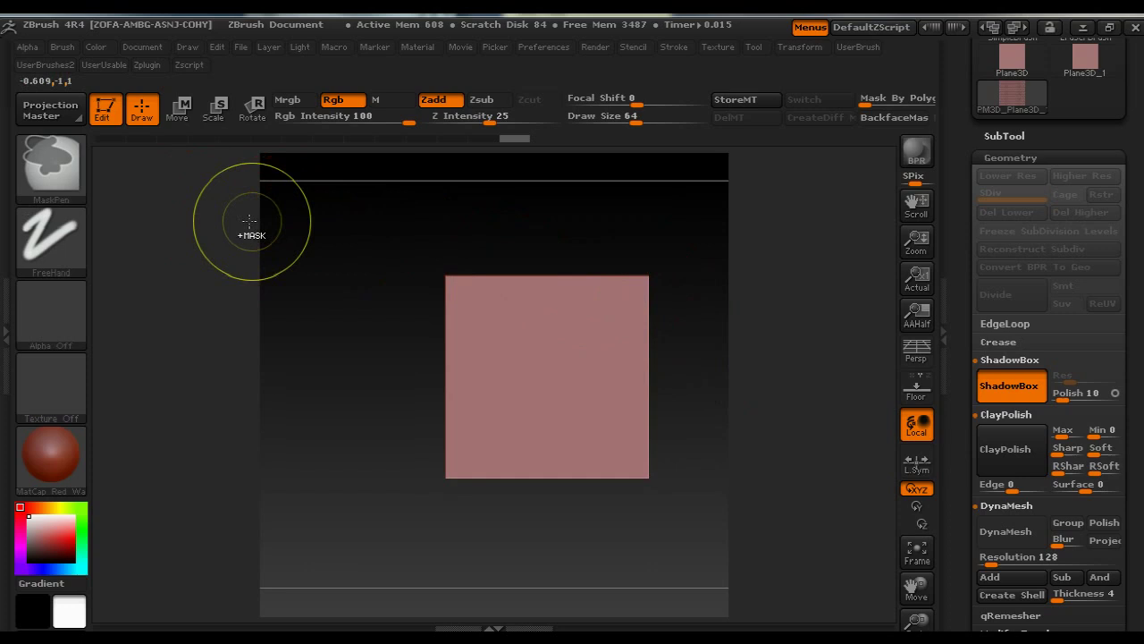
click(50, 311)
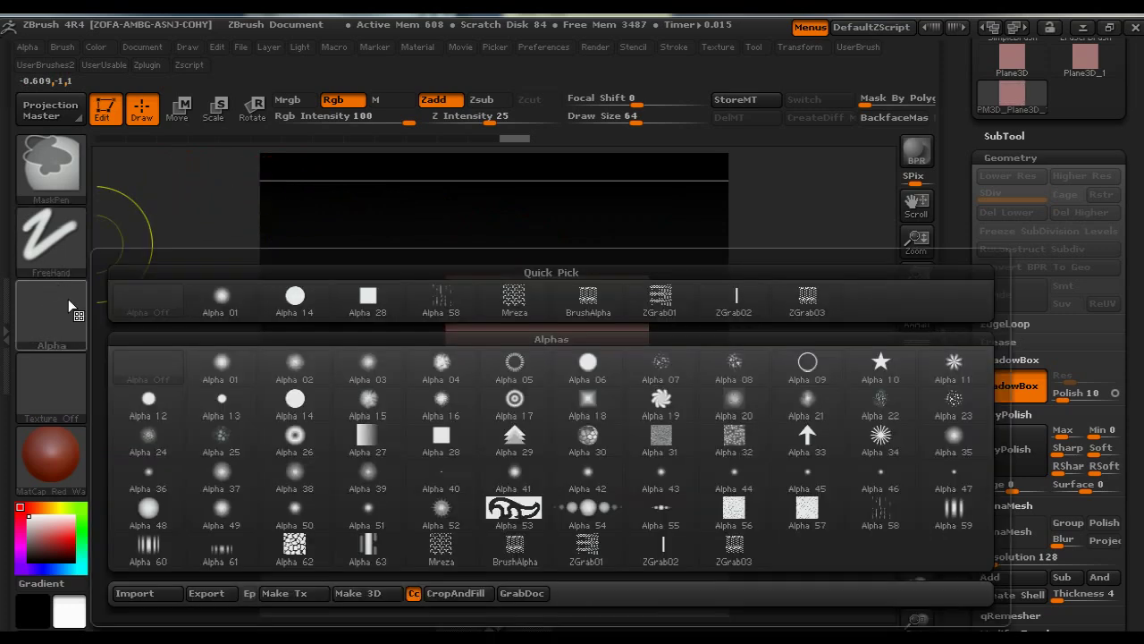
ctrl+click(808, 298)
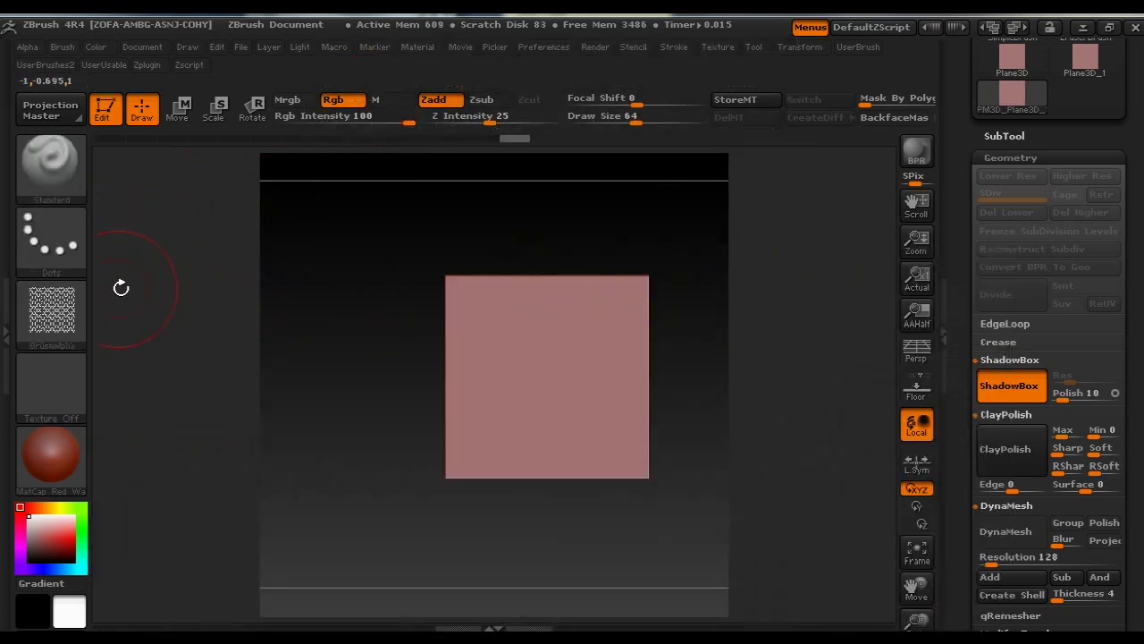
drag(121, 288, 132, 288)
ctrl+click(67, 240)
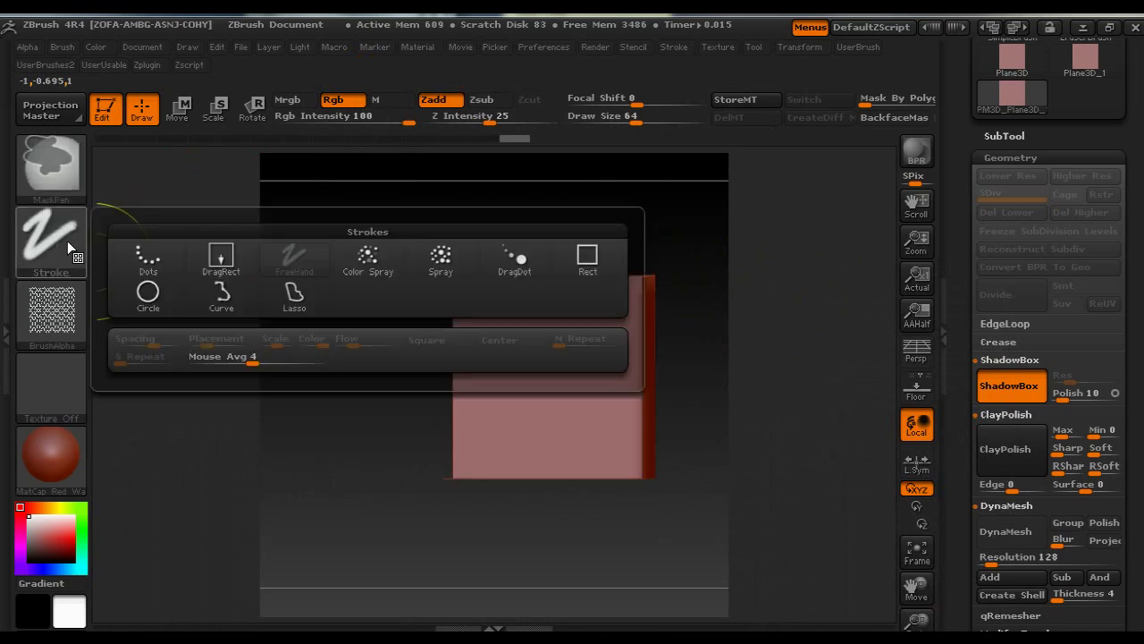
ctrl+click(220, 260)
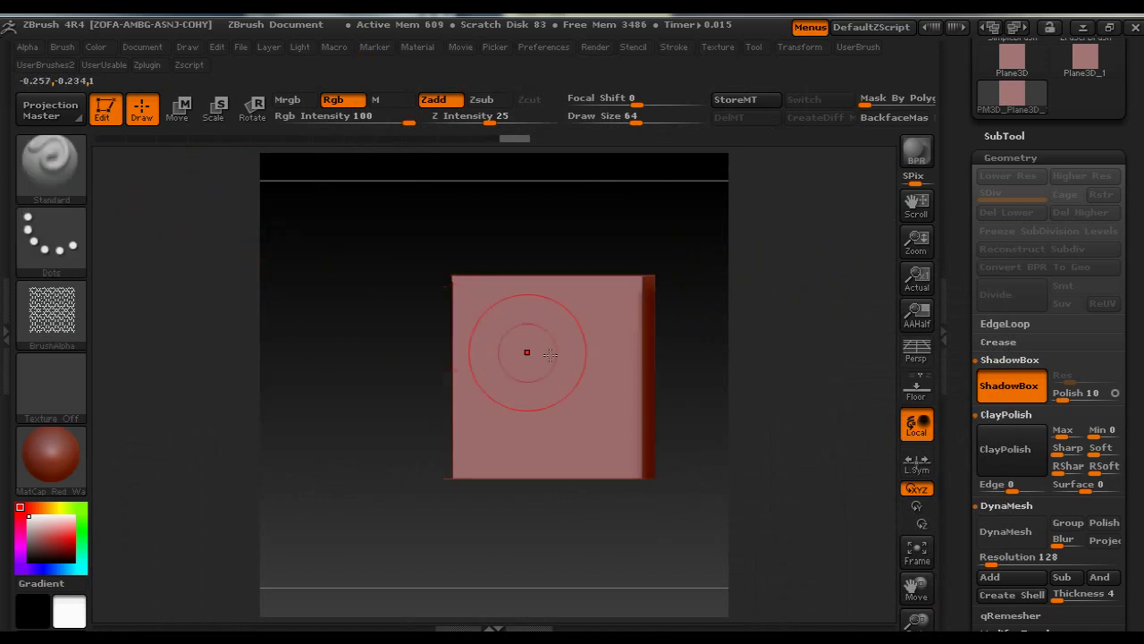
- Set the masking brush's focal shift to -100 and mask the hexagonal grid from the centre of the ShadowBox's back wall
shift+drag(694, 334, 701, 336)
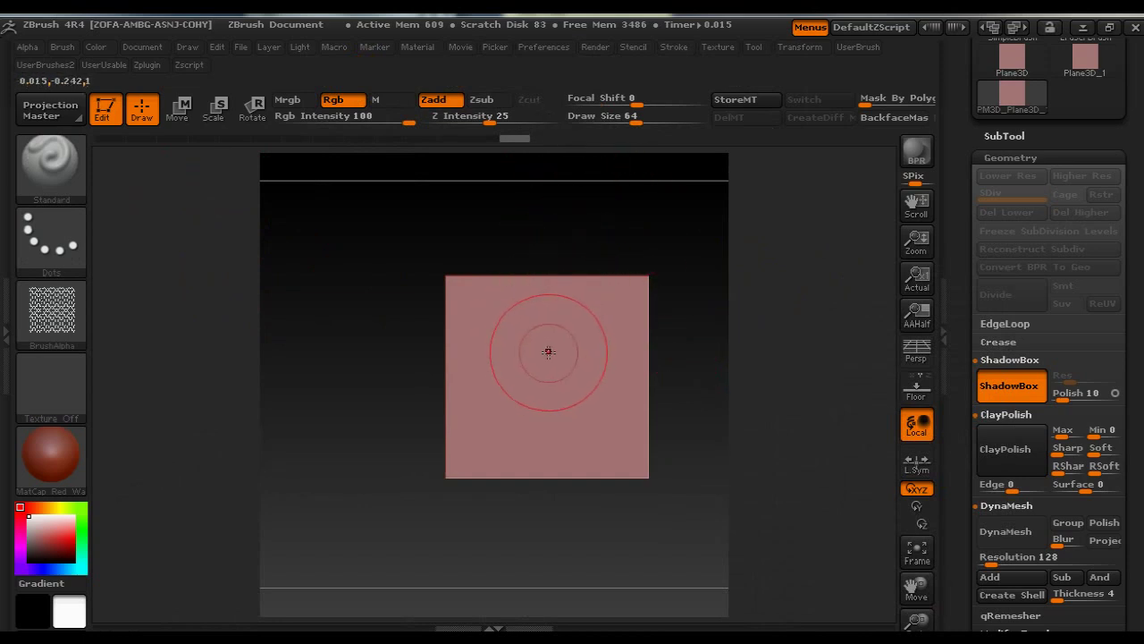
key(ctrl)
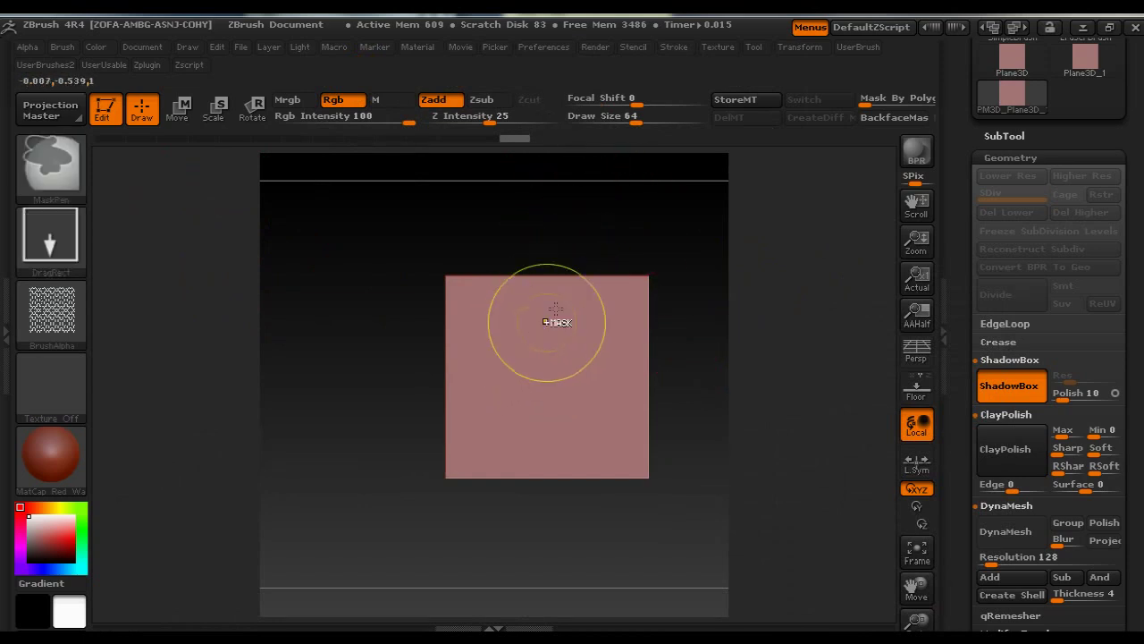
drag(629, 101, 554, 102)
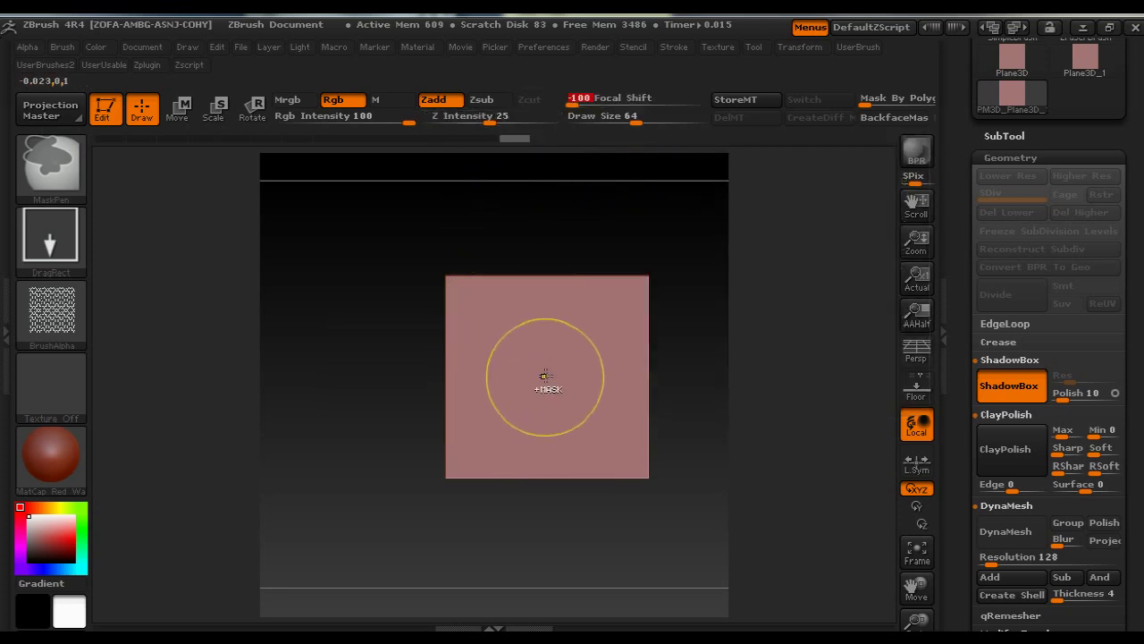
mouse_move(553, 374)
ctrl+mouse_down()
mouse_move(578, 455)
mouse_move(556, 506)
ctrl+mouse_up()
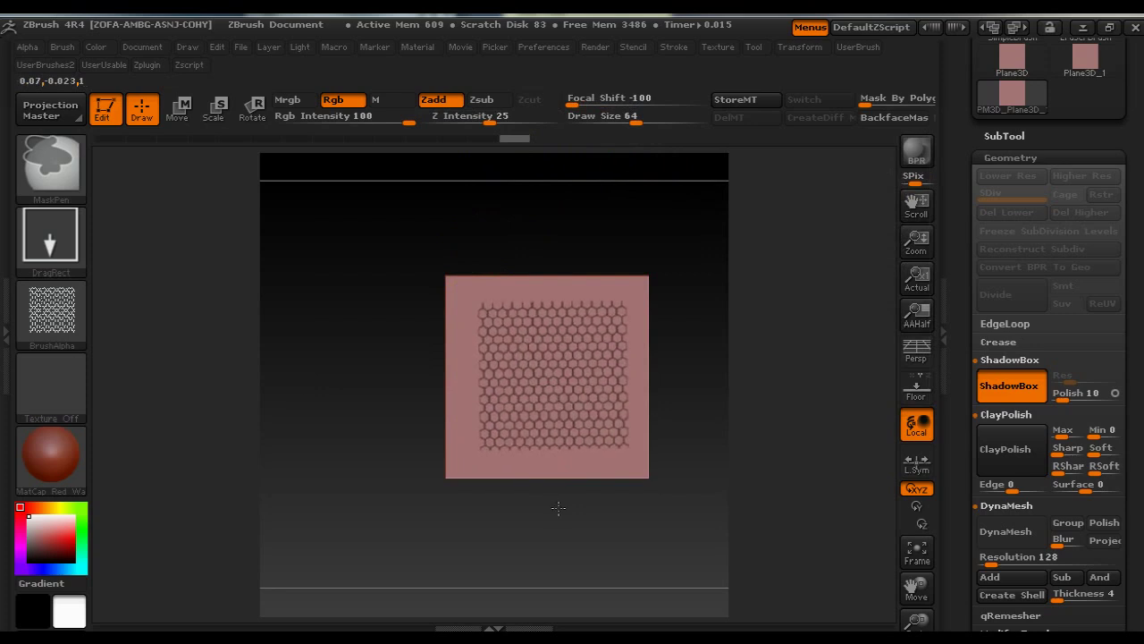
- Deepen the grid by masking a tall rectangle around its profile on the side wall with MaskRect, and turn off ShadowBox
drag(373, 386, 313, 388)
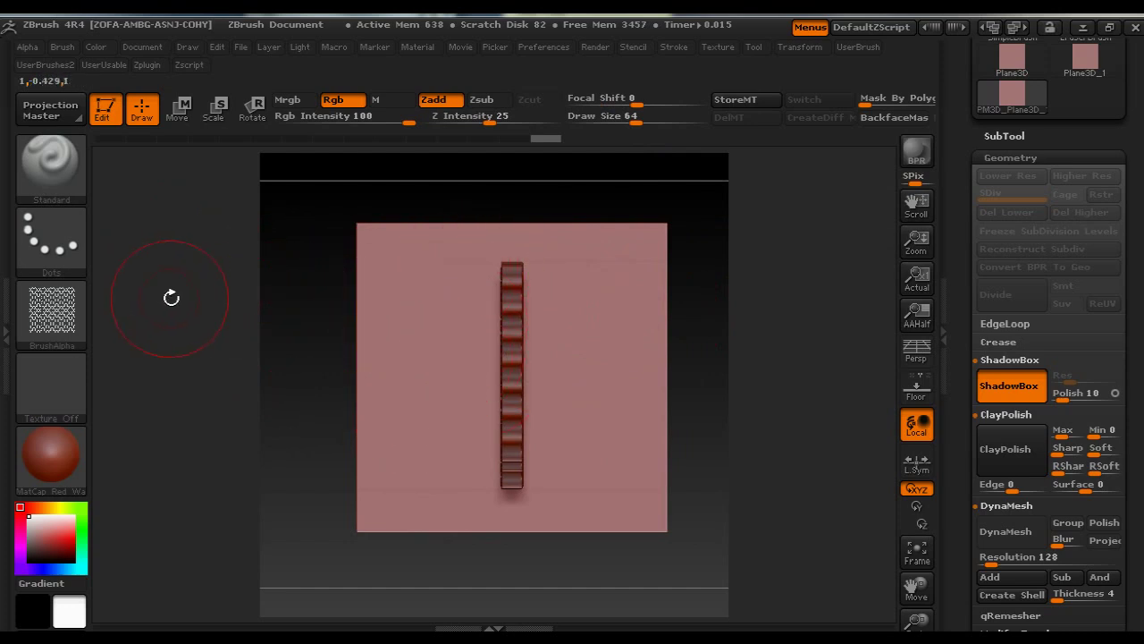
key(ctrl)
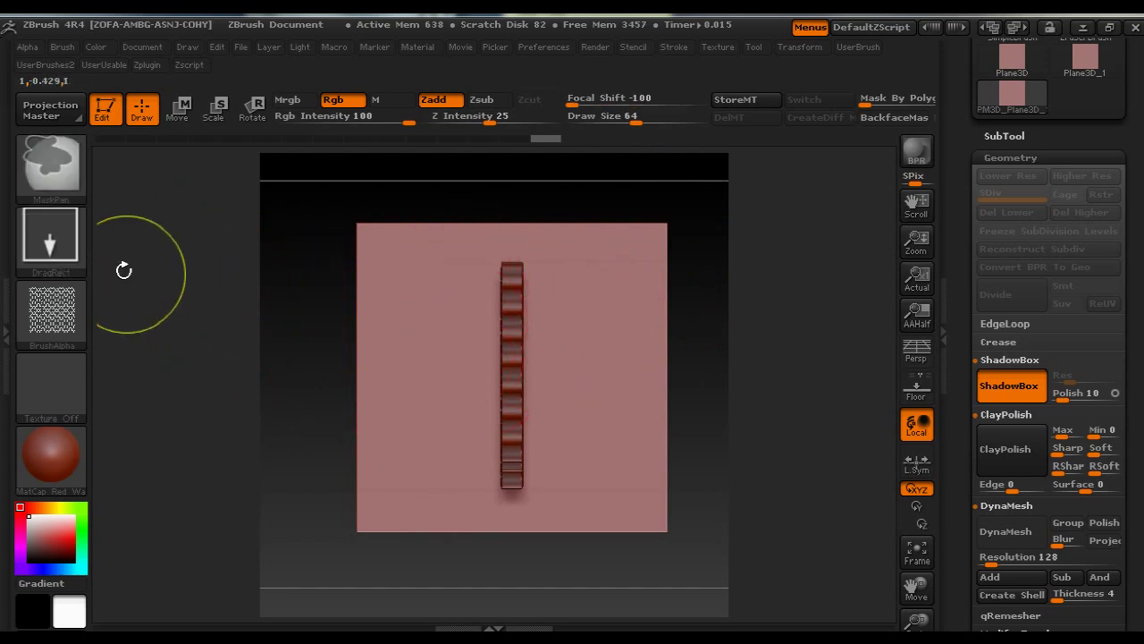
click(61, 165)
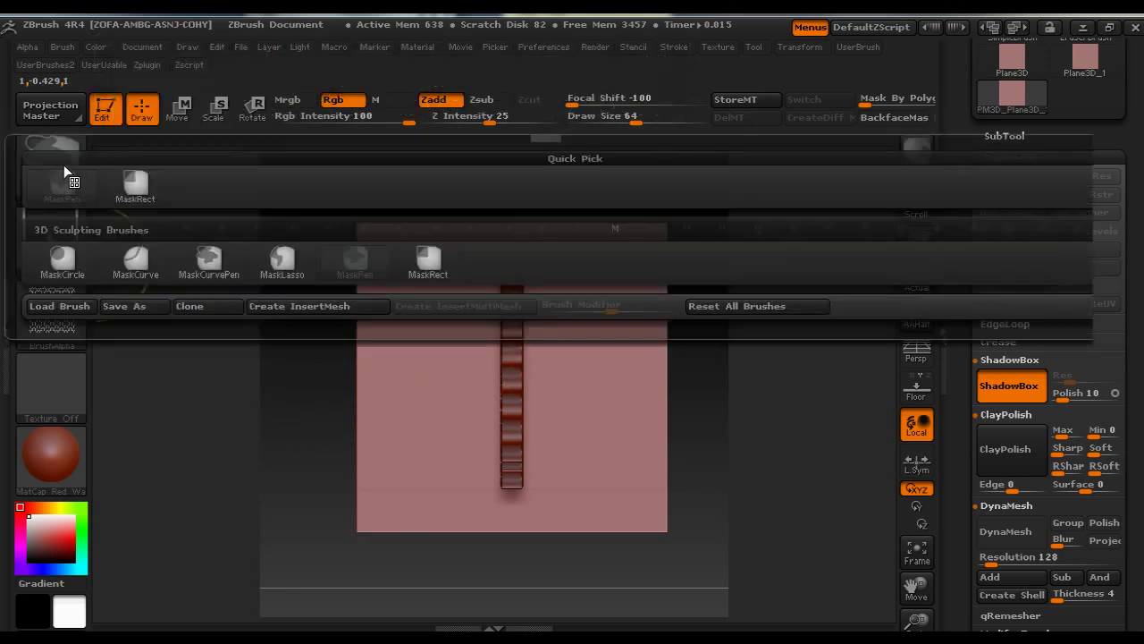
click(428, 261)
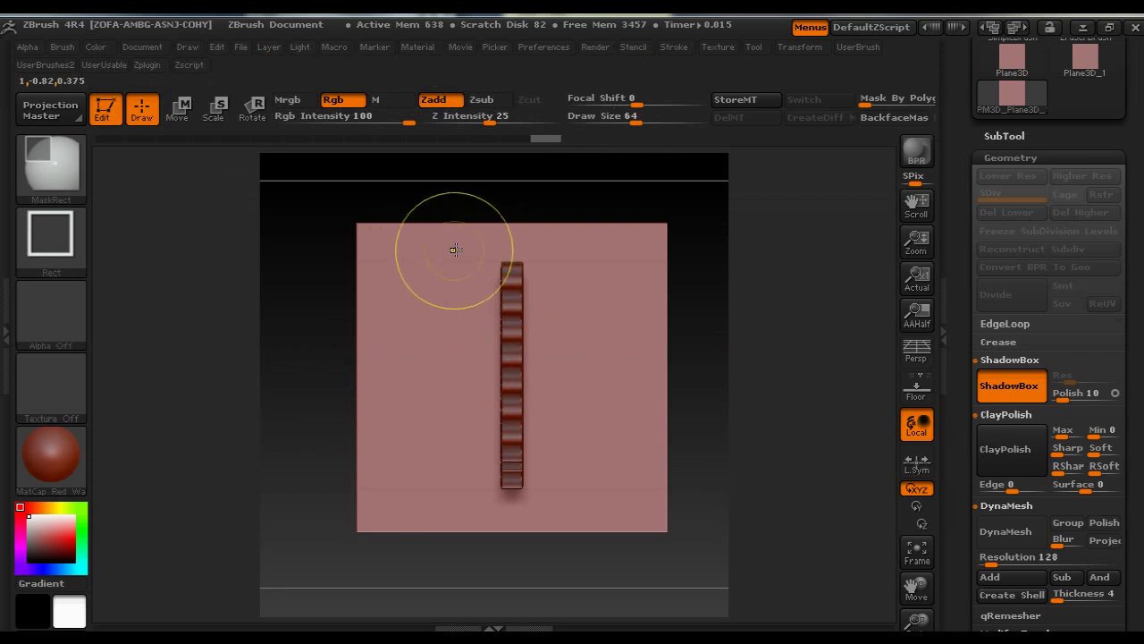
drag(455, 252, 578, 512)
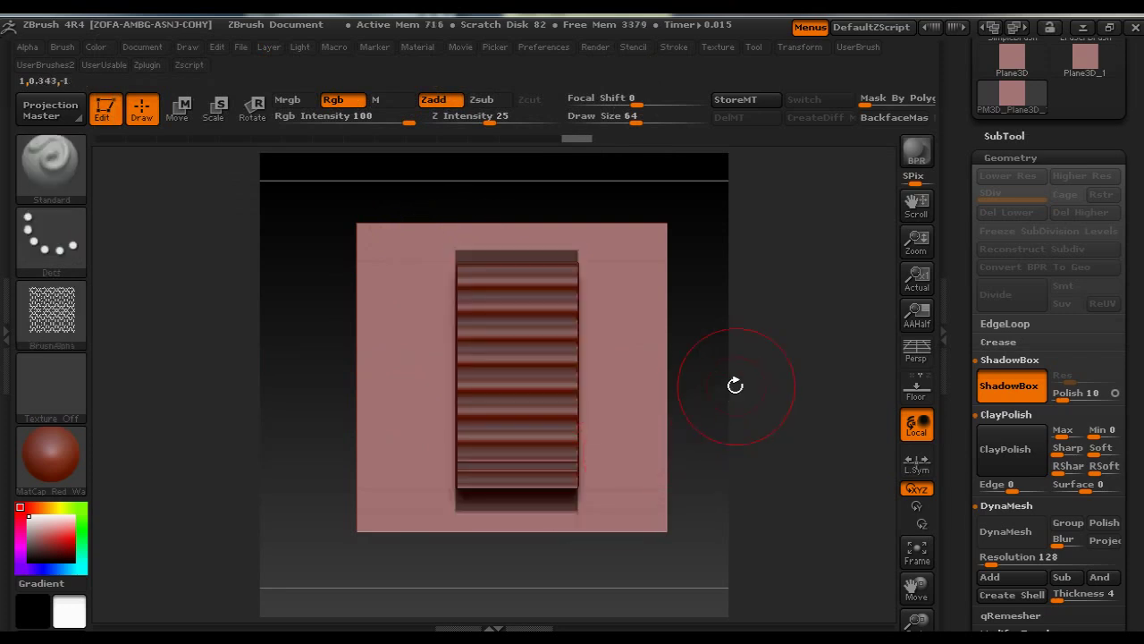
drag(713, 388, 749, 377)
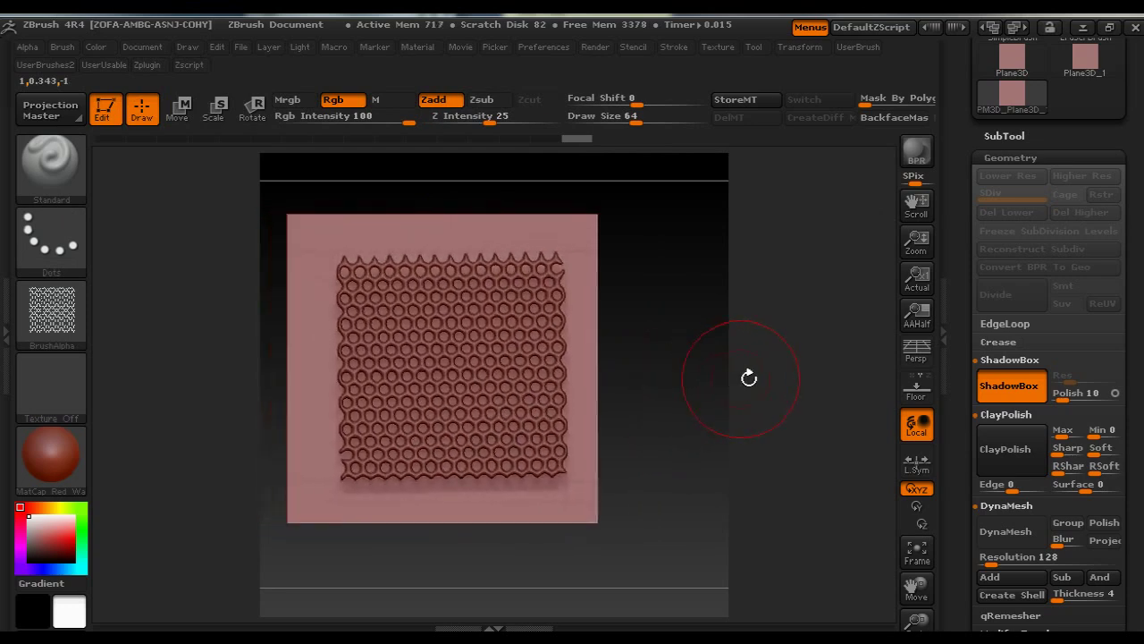
click(1005, 389)
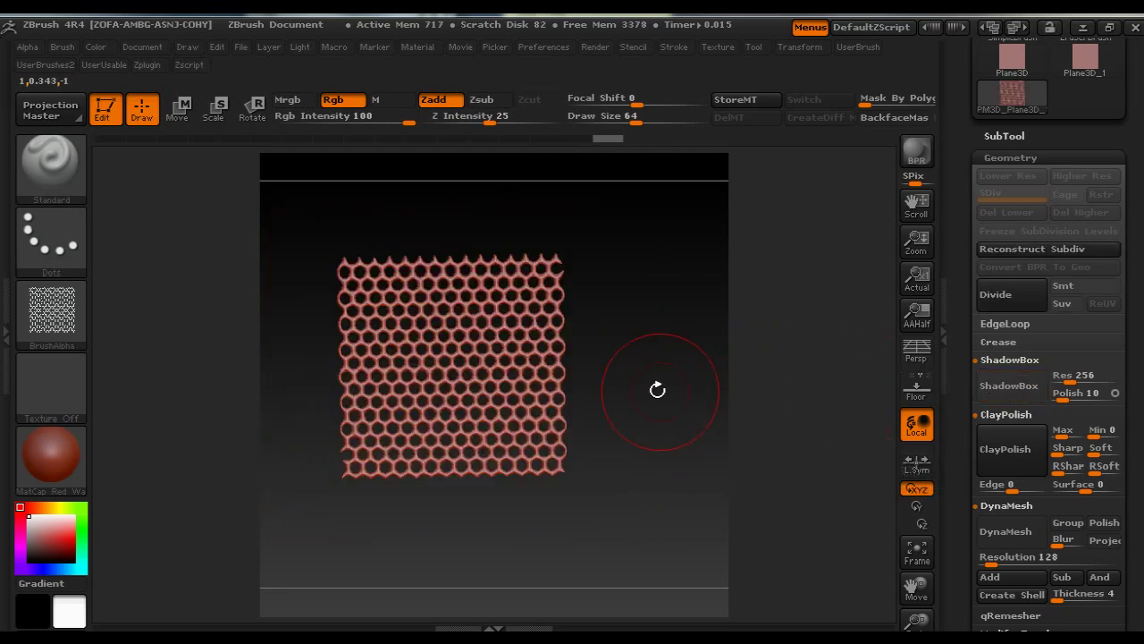
- Examine the extruded hexagonal mesh from several angles and compare it with the current alpha's pattern and size
drag(639, 380, 654, 428)
mouse_move(679, 390)
mouse_down()
mouse_move(558, 395)
mouse_move(635, 391)
mouse_move(622, 381)
mouse_move(718, 383)
mouse_move(686, 382)
mouse_up()
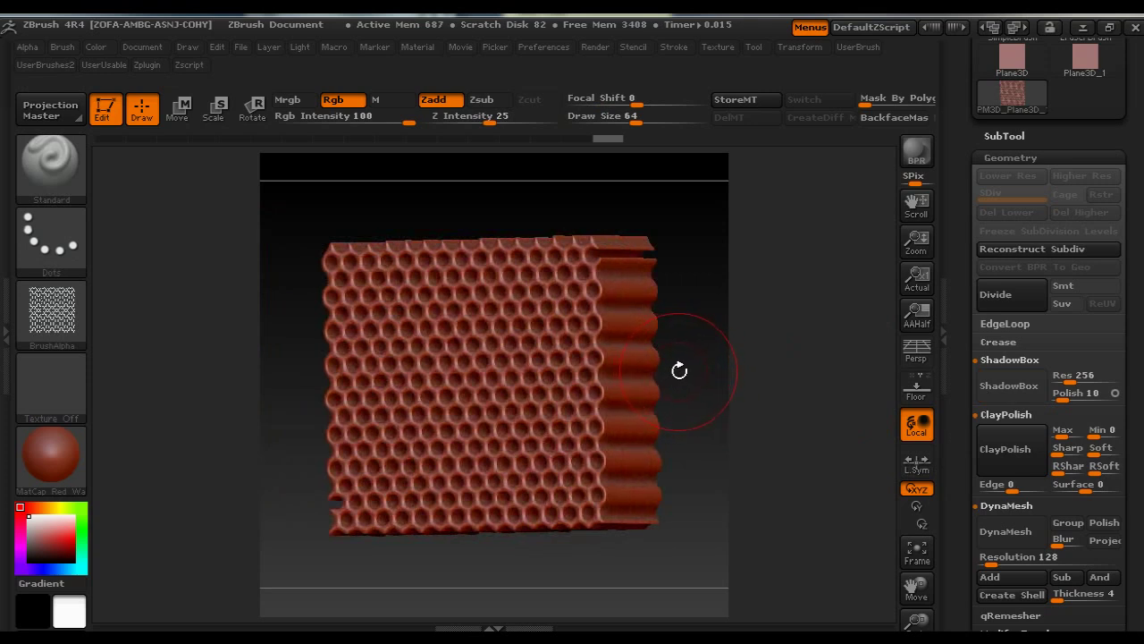
drag(681, 370, 694, 370)
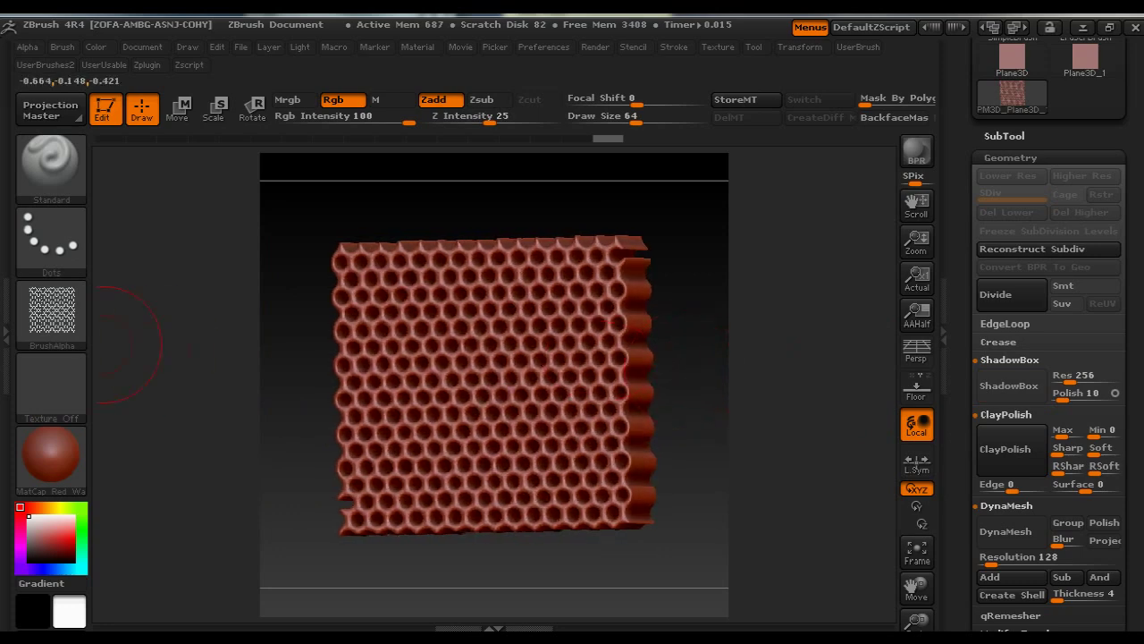
mouse_move(58, 315)
mouse_move(682, 348)
mouse_down()
mouse_move(709, 350)
mouse_move(686, 346)
mouse_up()
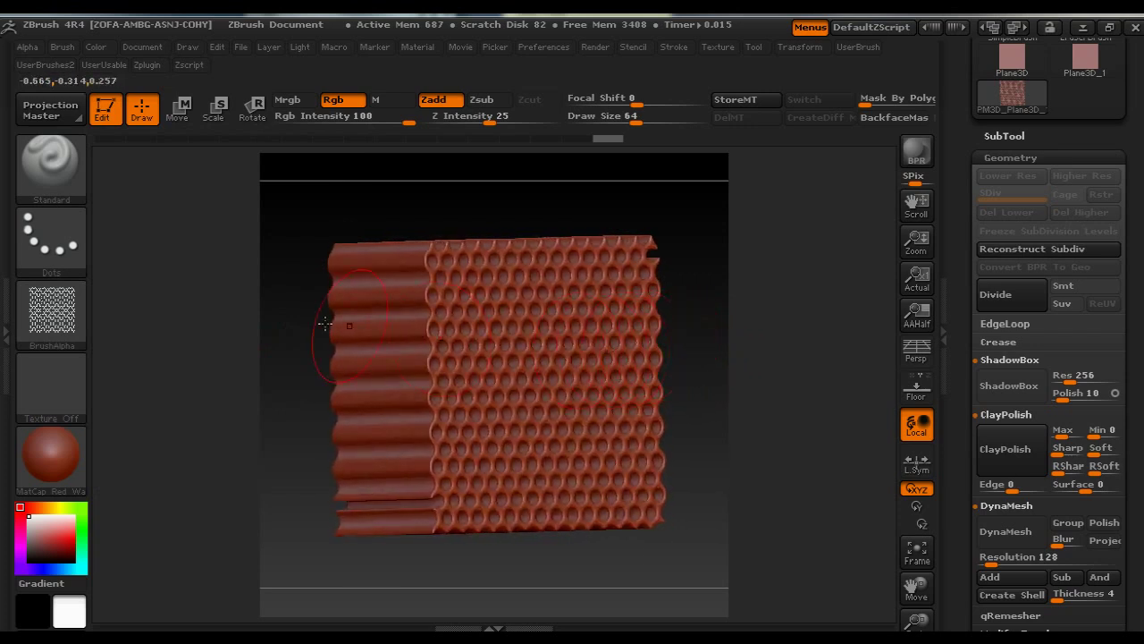
mouse_move(64, 322)
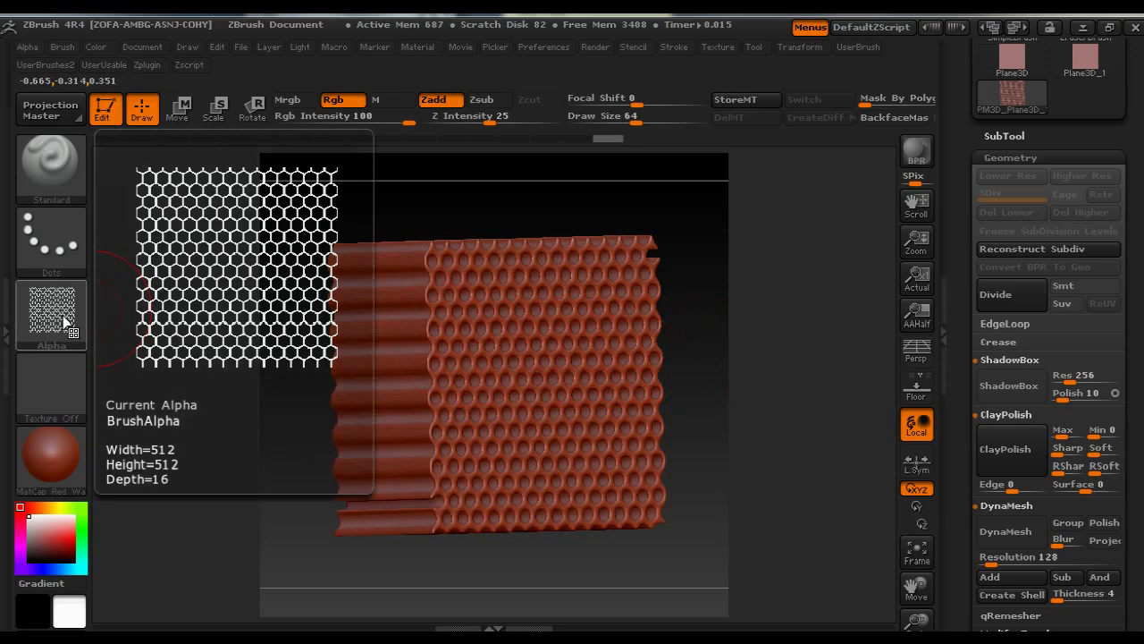
click(64, 322)
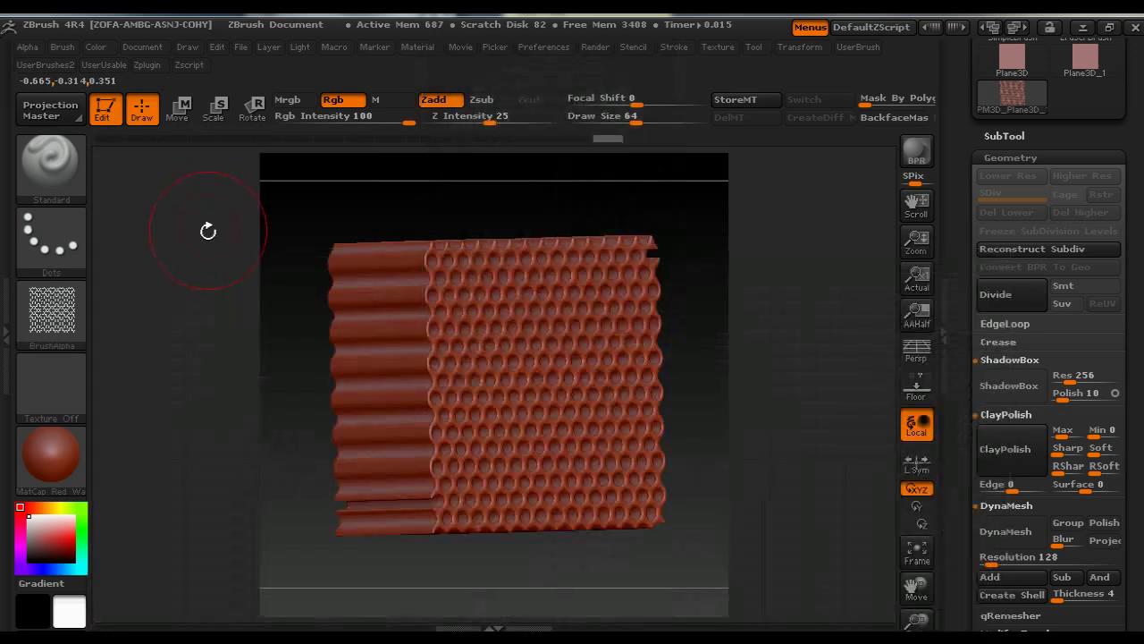
drag(703, 314, 679, 315)
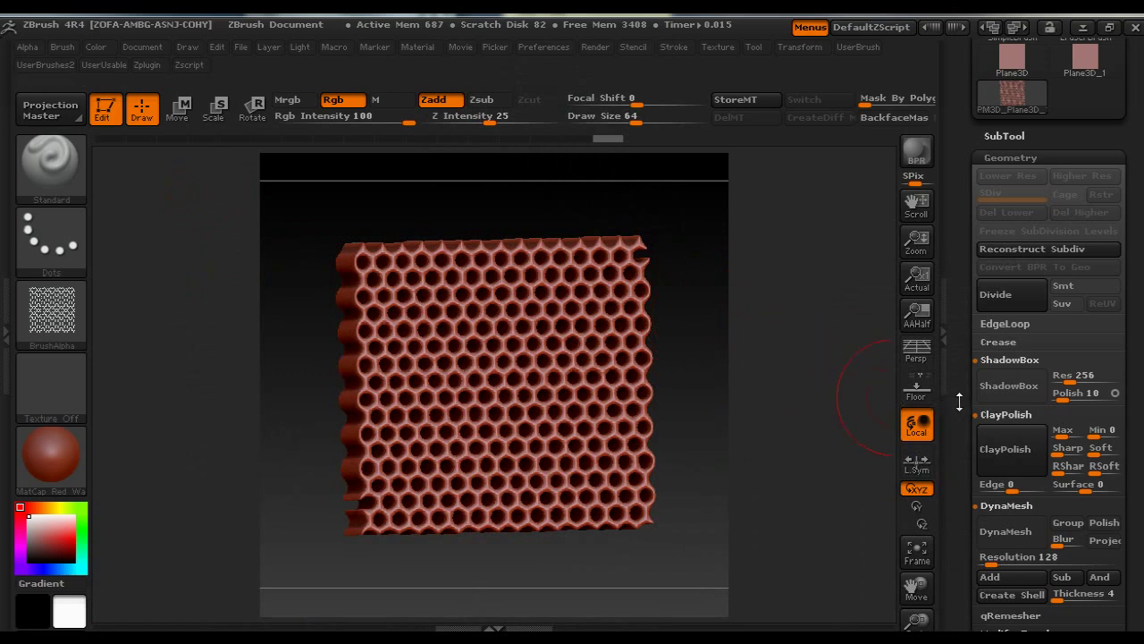
- Preview the surface noise on the extruded hexagonal mesh, switch it off again and check the mesh from several angles
drag(959, 402, 938, 269)
click(994, 447)
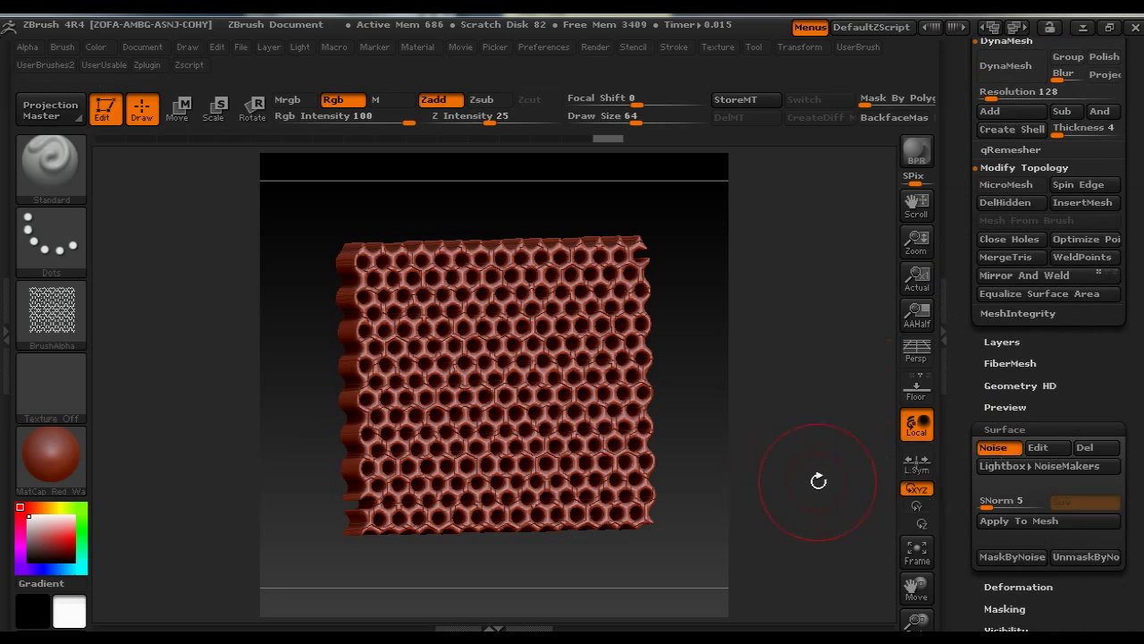
click(994, 447)
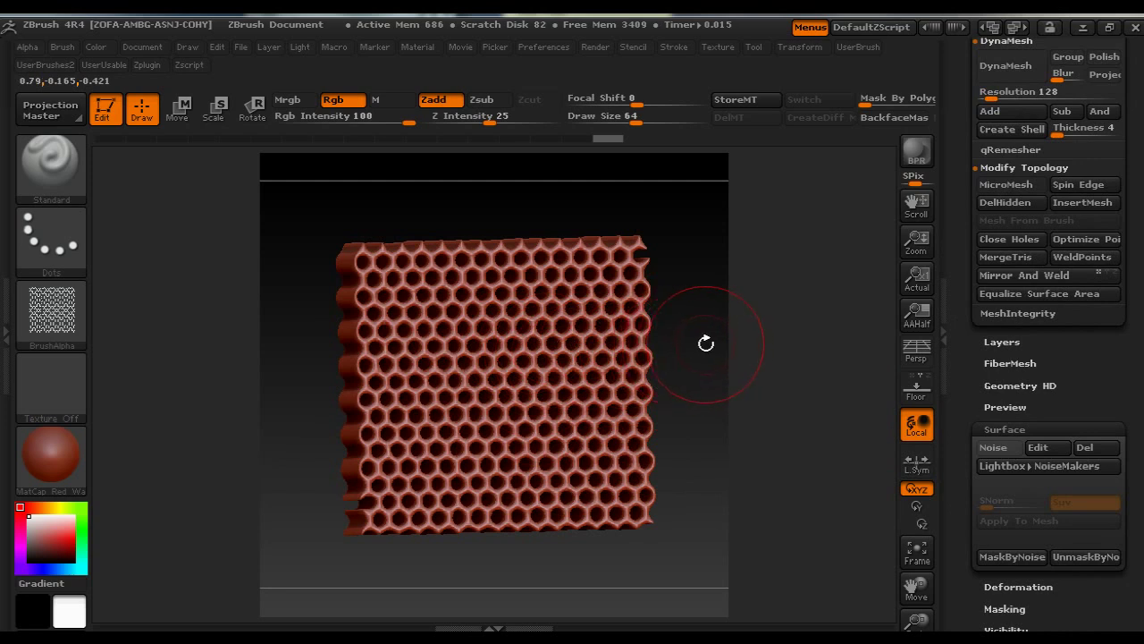
mouse_move(689, 341)
mouse_down()
mouse_move(700, 345)
mouse_move(693, 338)
mouse_up()
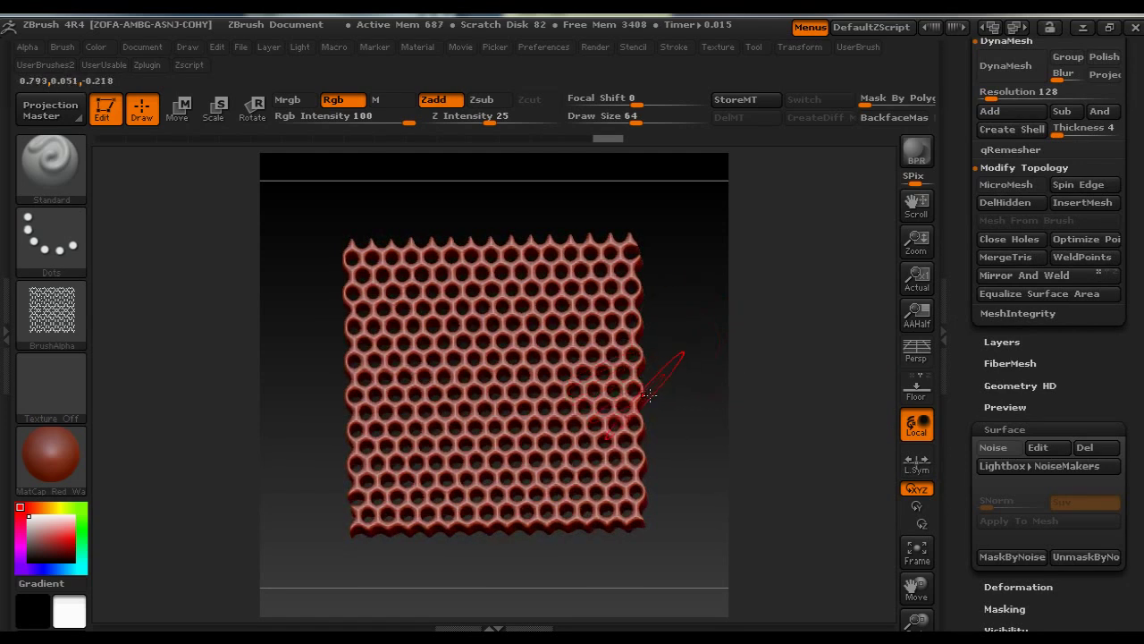
mouse_move(689, 381)
mouse_down()
mouse_move(695, 392)
mouse_move(699, 383)
mouse_up()
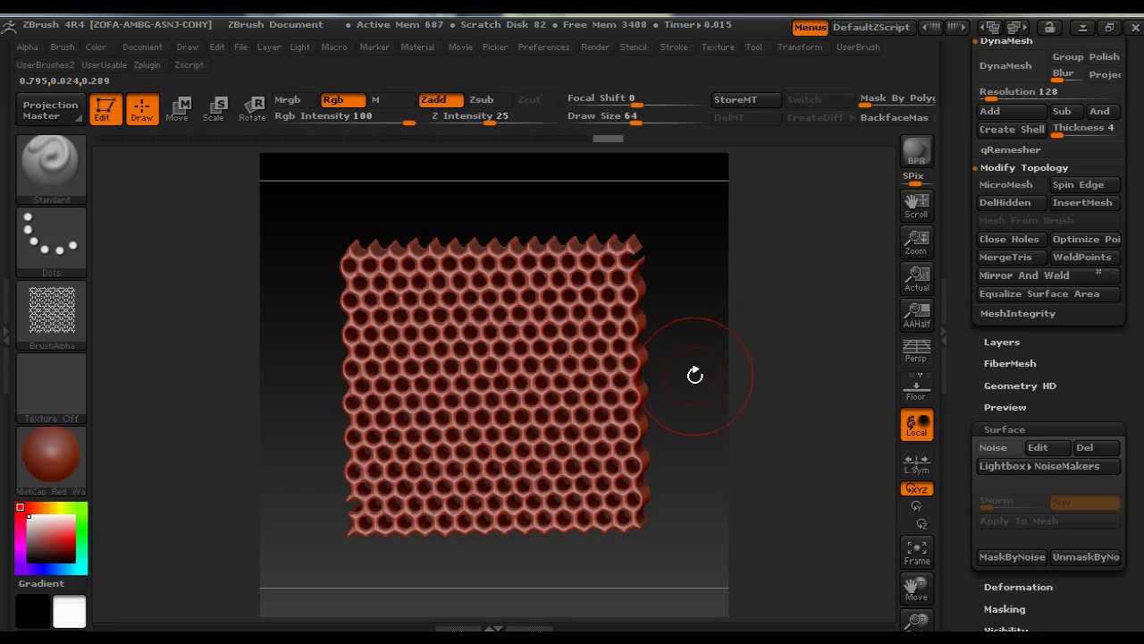